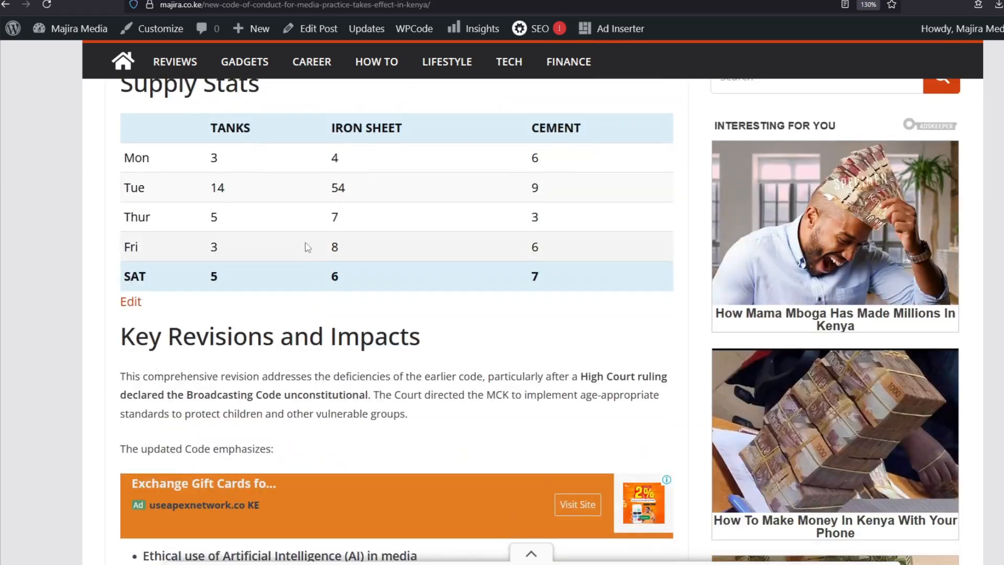
# Switch to the WordPress dashboard tab for the post being edited.
pyautogui.scroll(-1, 253, 220)
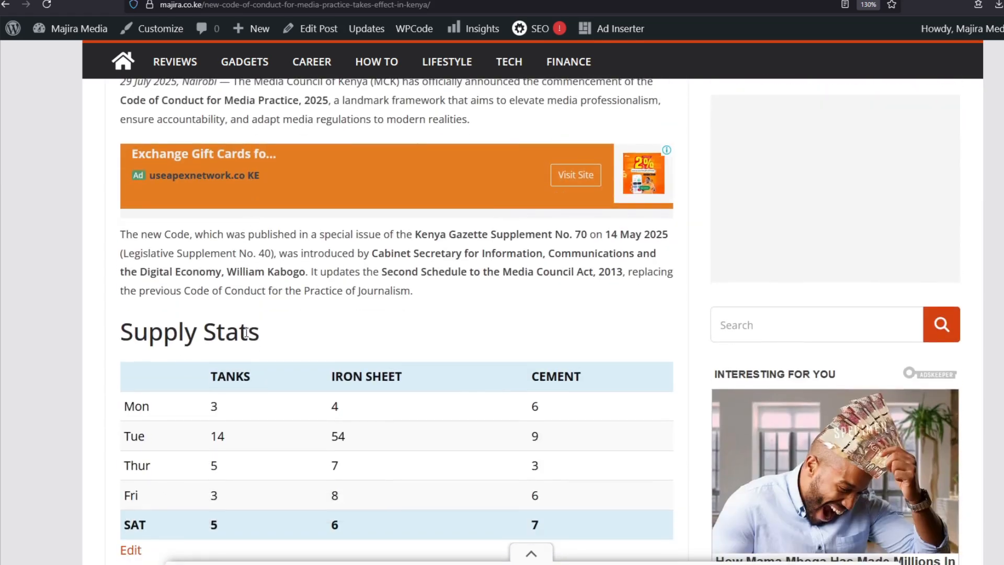
pyautogui.scroll(-3, 376, 181)
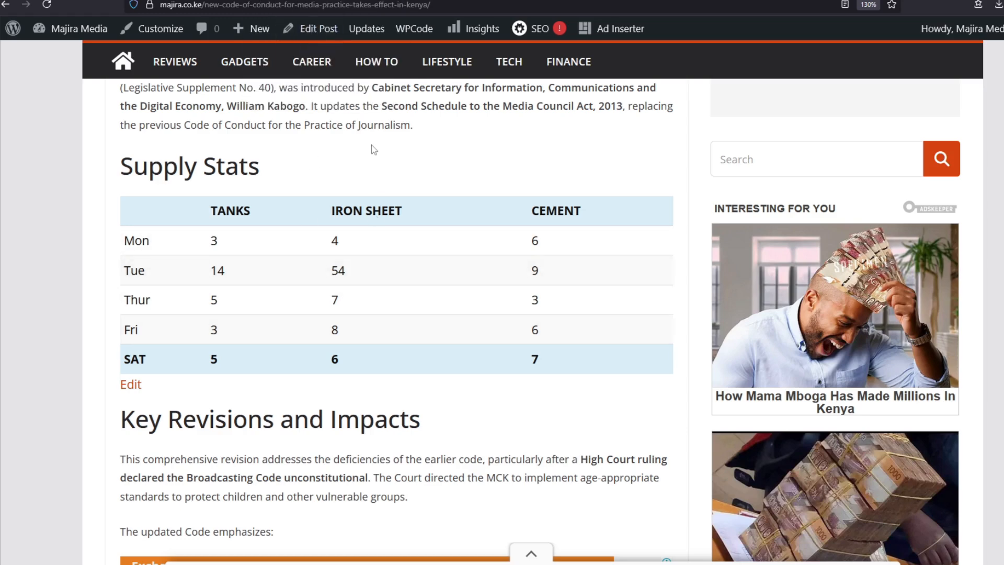
pyautogui.click(286, 1)
pyautogui.scroll(2, 310, 327)
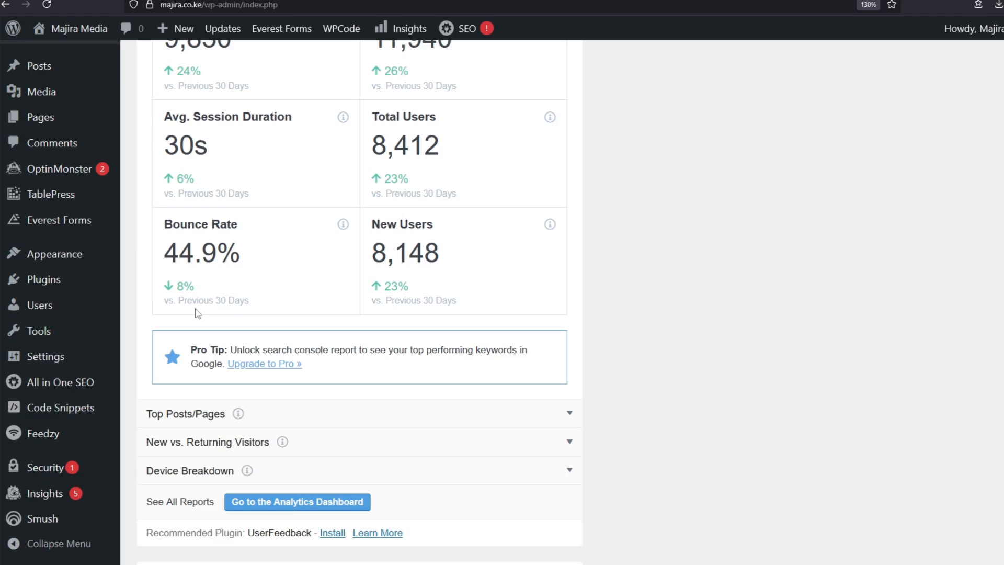
pyautogui.scroll(2, 196, 309)
pyautogui.scroll(-2, 196, 309)
# Search the plugin directory for TablePress from the Add Plugins page.
pyautogui.click(57, 284)
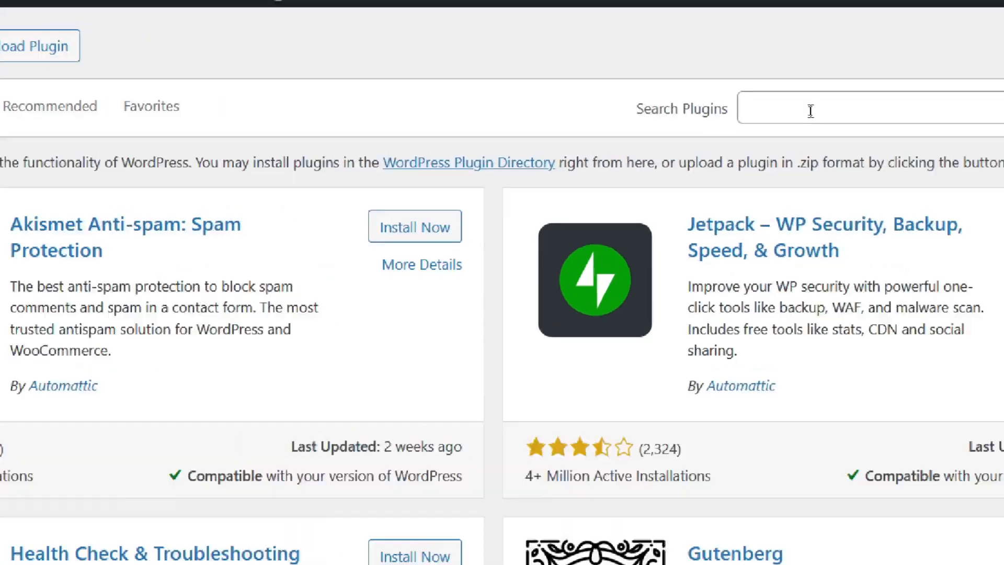
pyautogui.click(810, 111)
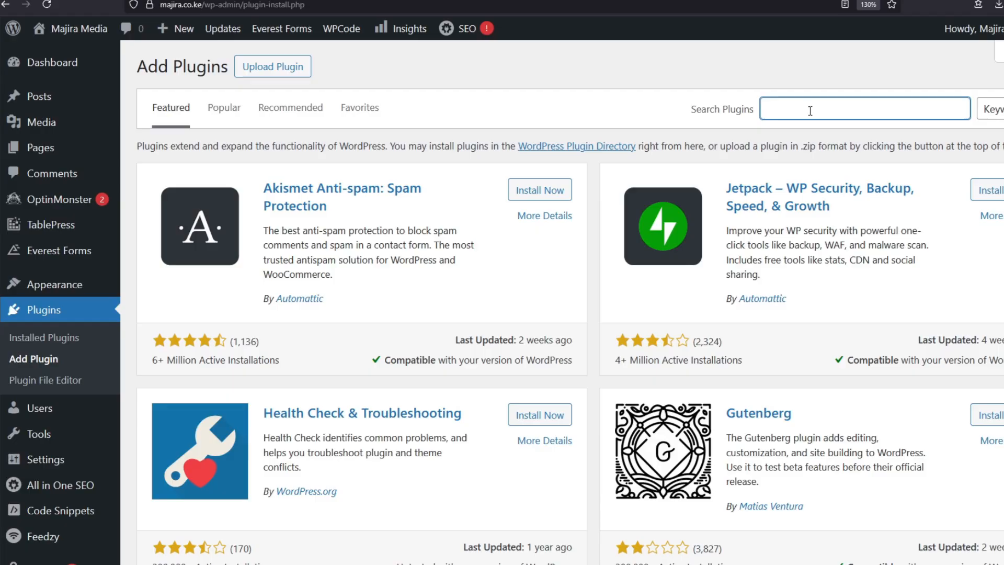
pyautogui.write('ta')
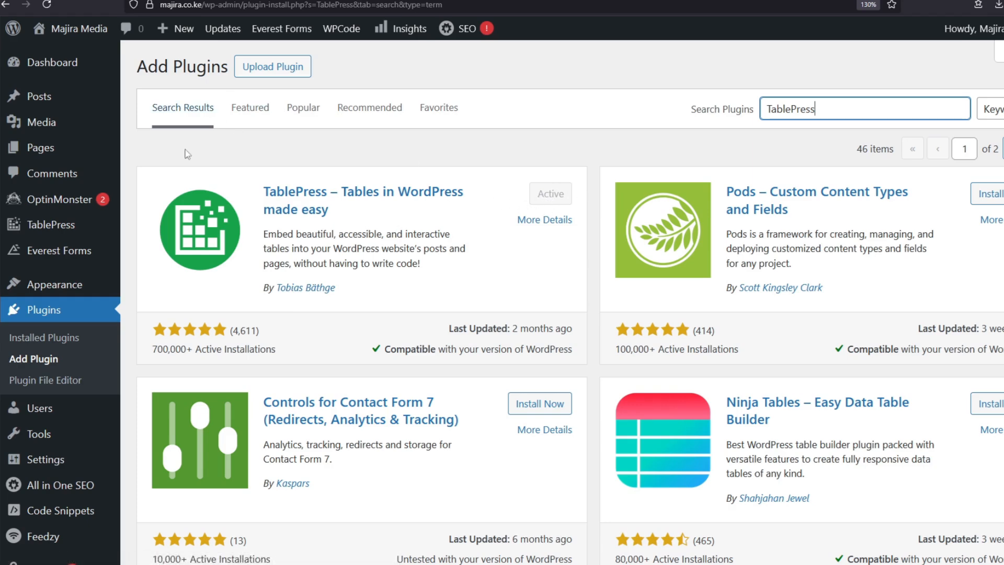
# Go from the dashboard to TablePress's tables list and its Add New Table form.
pyautogui.click(52, 67)
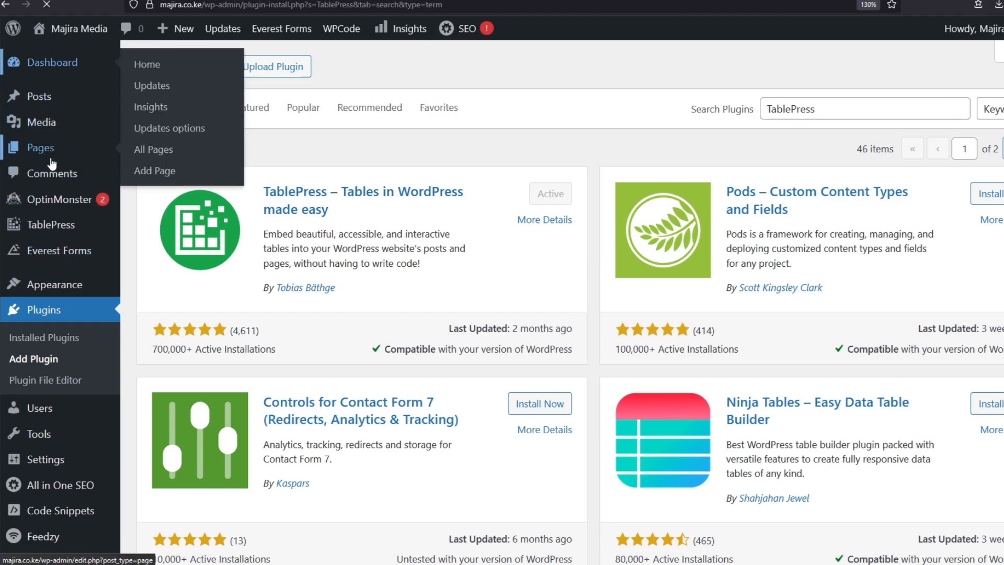
pyautogui.moveTo(60, 232)
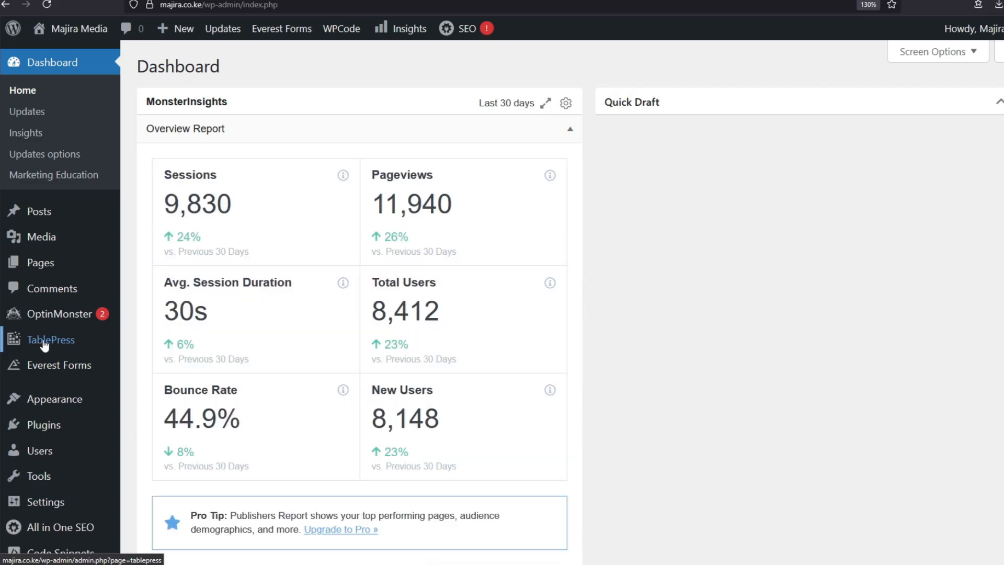
pyautogui.click(49, 343)
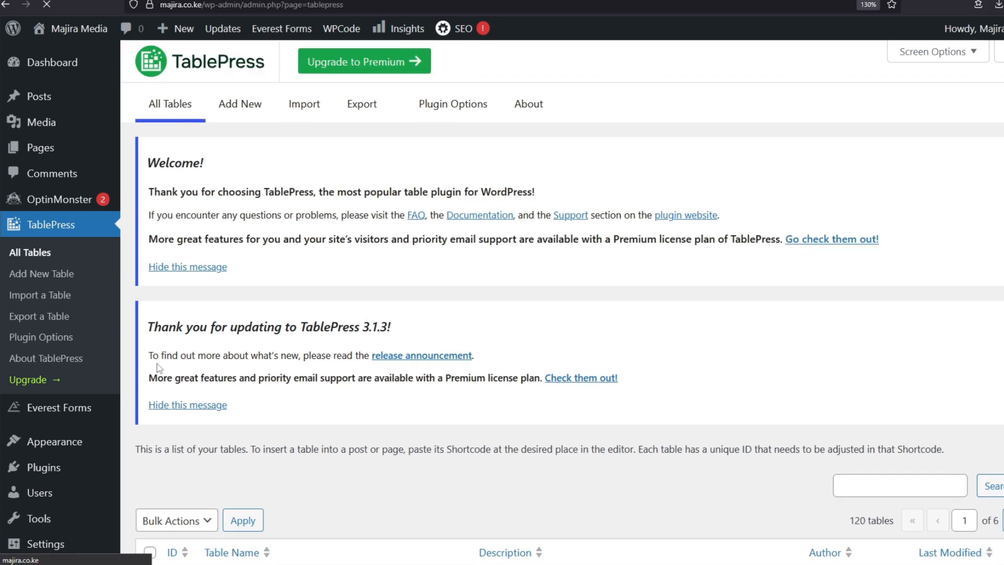
pyautogui.click(43, 273)
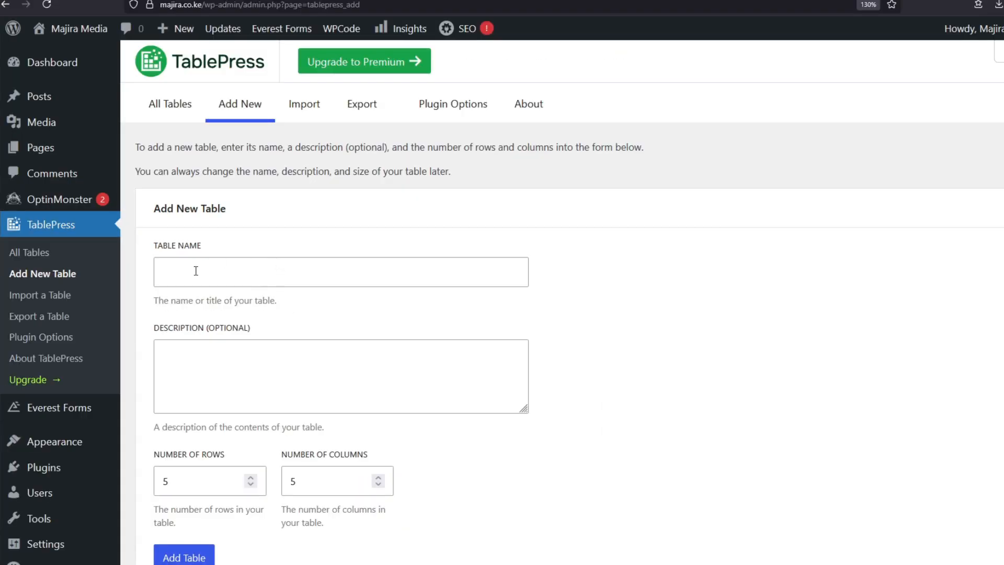
# Name the new table 'Supplies Statistics', set 4 rows and 6 columns, and add it.
pyautogui.click(195, 271)
pyautogui.write('Sup')
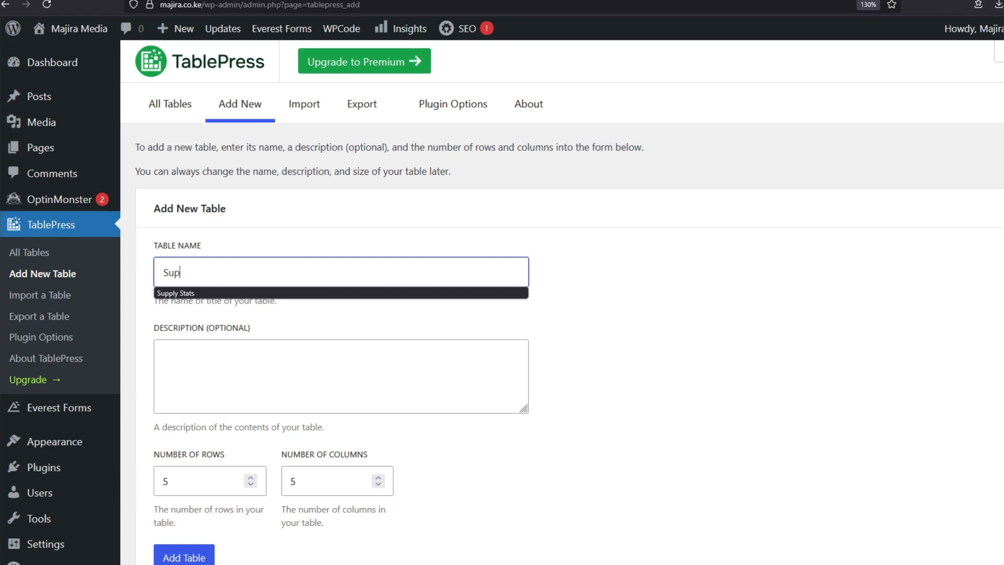
pyautogui.write('plies Statis')
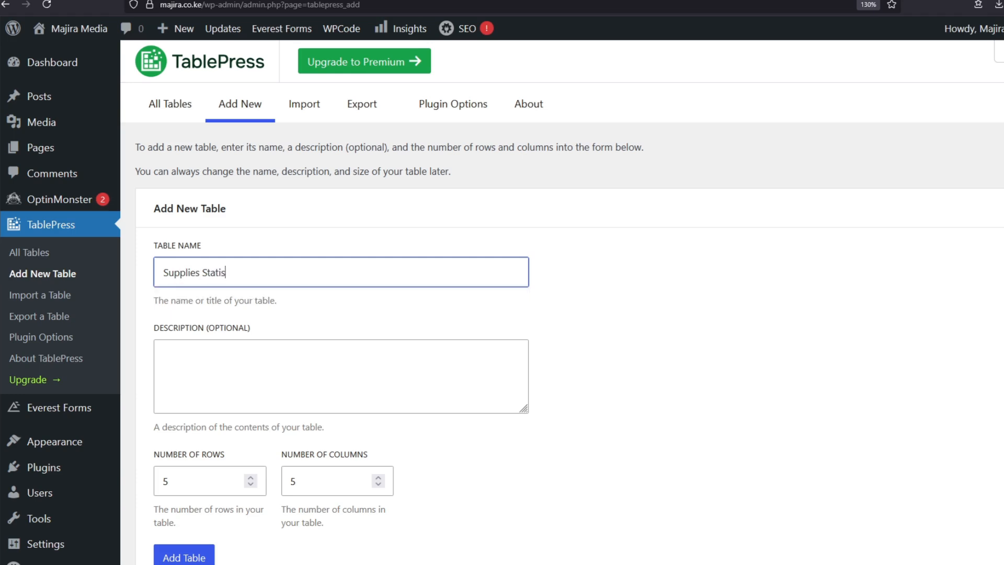
pyautogui.scroll(-2, 272, 292)
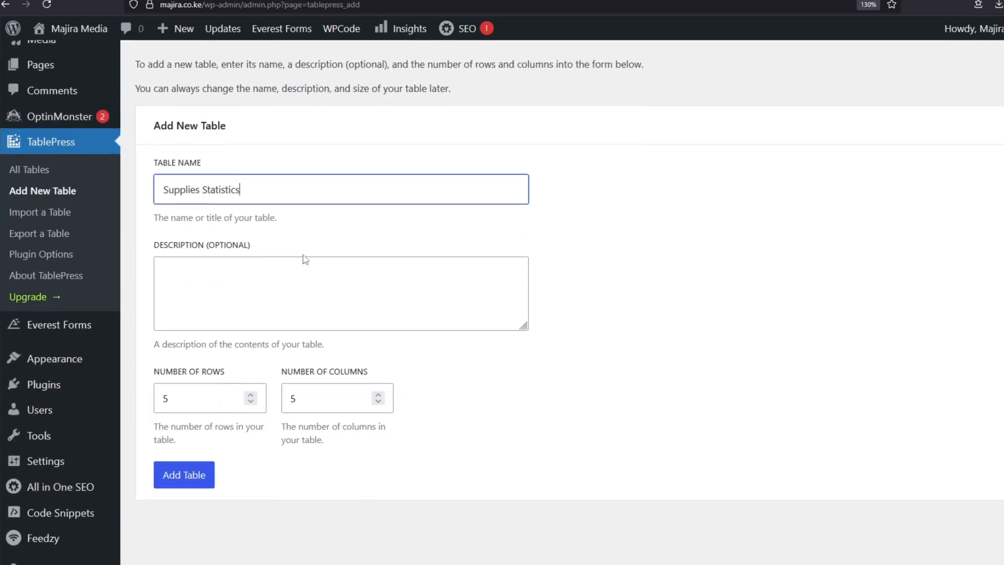
pyautogui.scroll(-2, 283, 262)
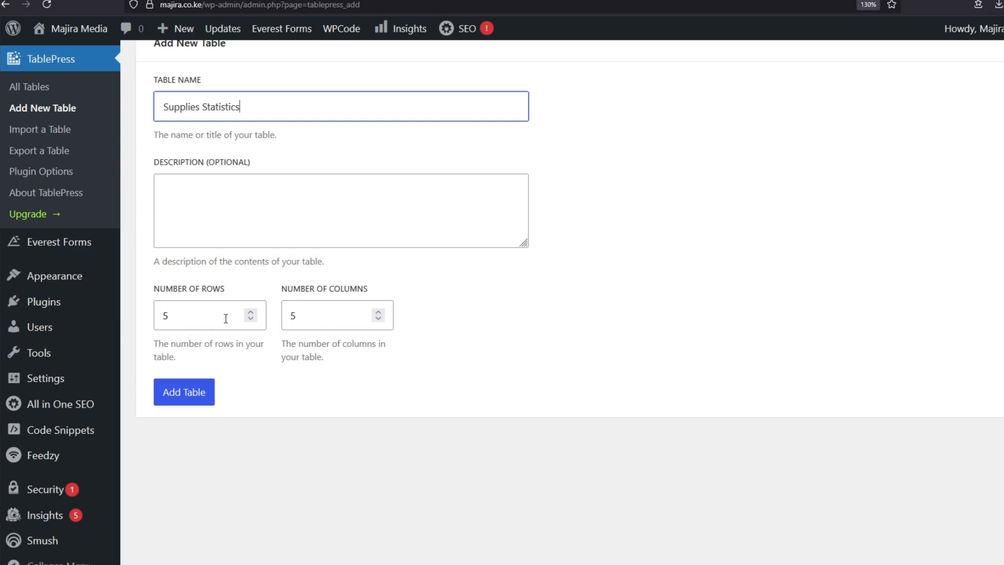
pyautogui.click(251, 318)
pyautogui.click(251, 318)
pyautogui.click(251, 313)
pyautogui.click(380, 311)
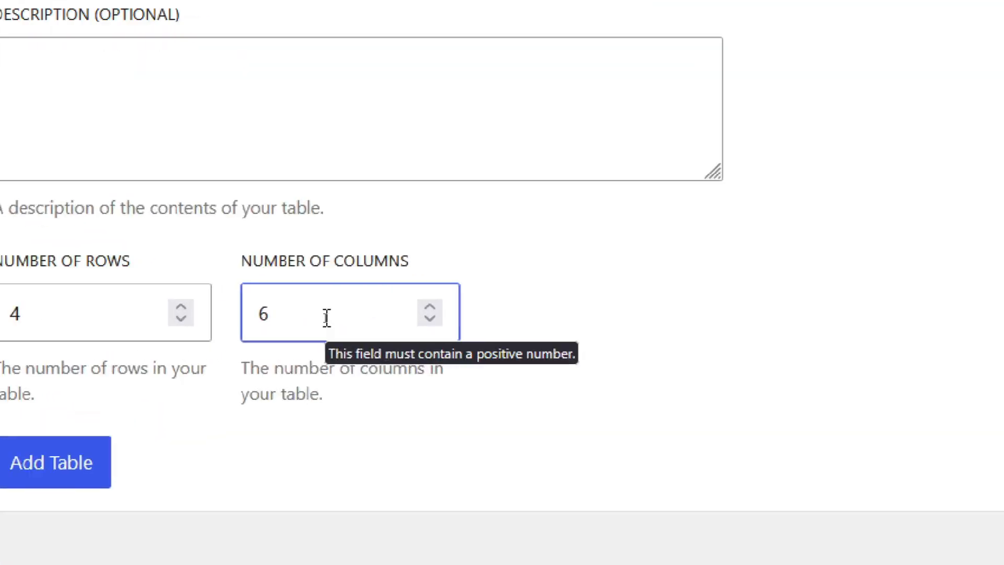
pyautogui.scroll(1, 194, 436)
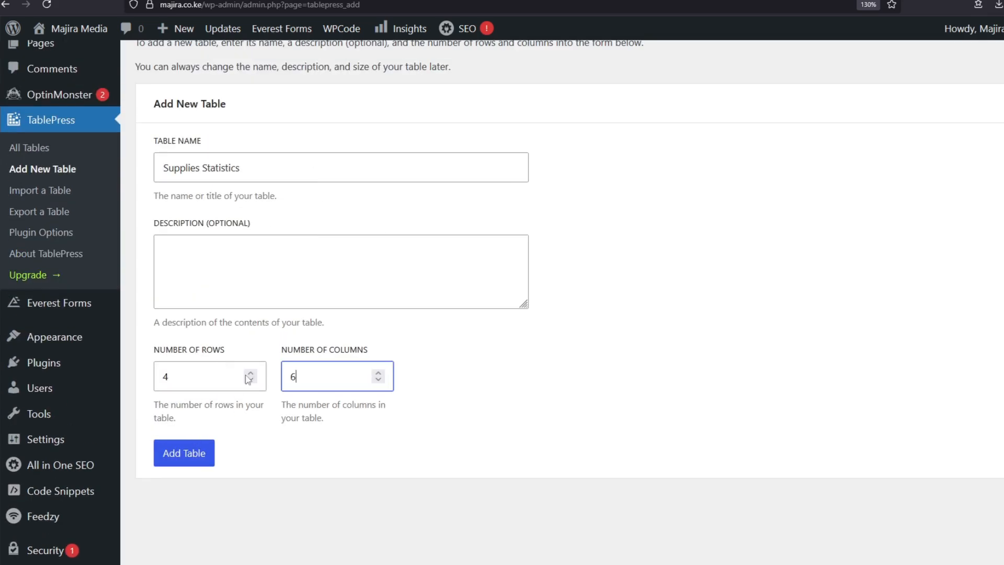
pyautogui.click(191, 462)
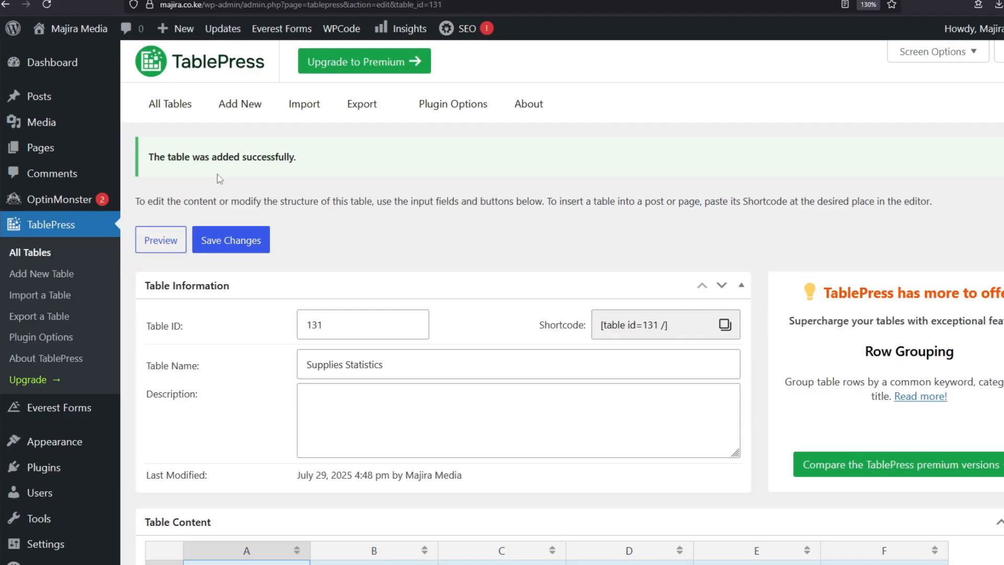
# Scroll through the new table's edit screen, noting shortcode [table id=131 /] and the empty grid.
pyautogui.scroll(-3, 437, 190)
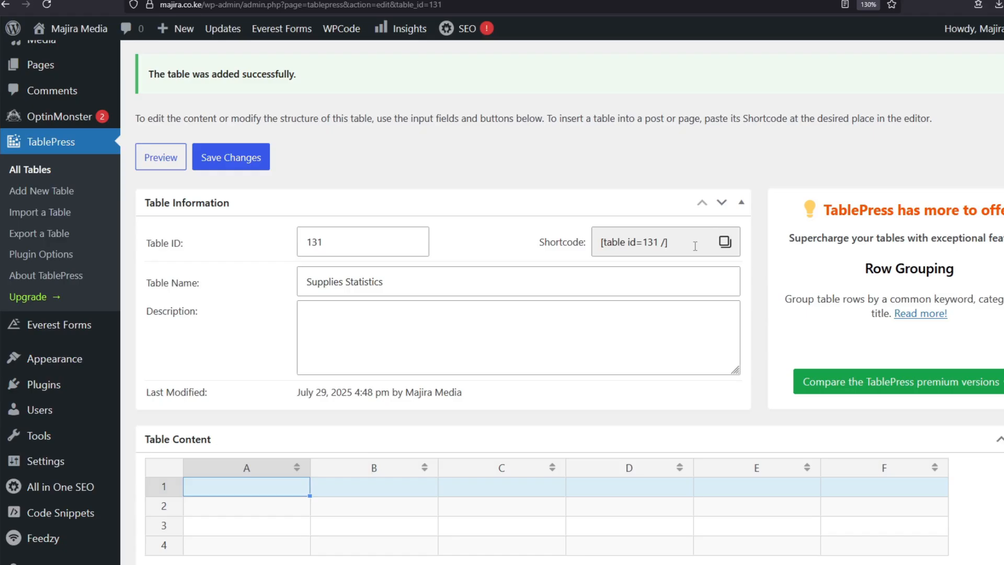
pyautogui.scroll(2, 406, 228)
pyautogui.scroll(-1, 396, 233)
pyautogui.scroll(-10, 511, 264)
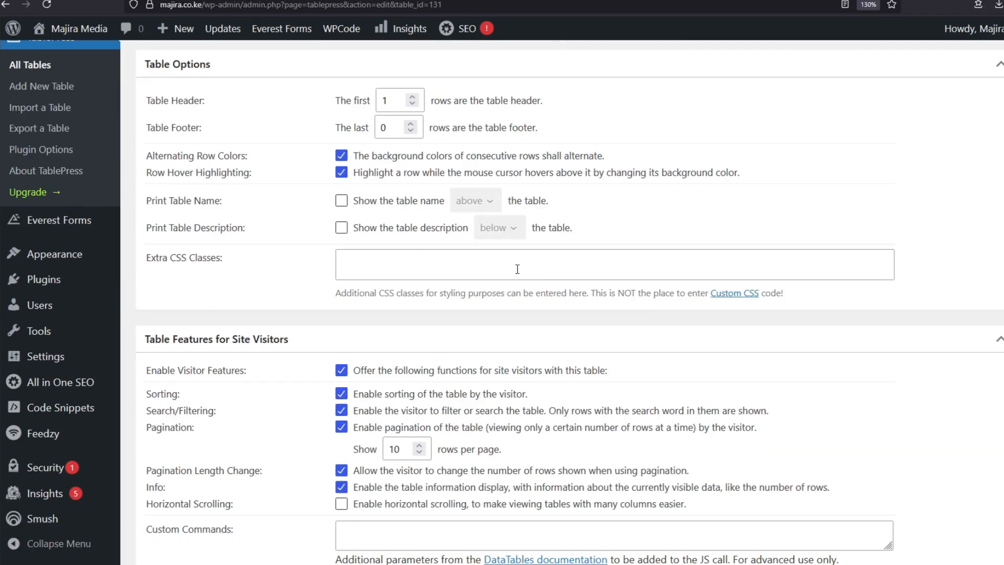
pyautogui.scroll(4, 511, 264)
pyautogui.scroll(4, 511, 264)
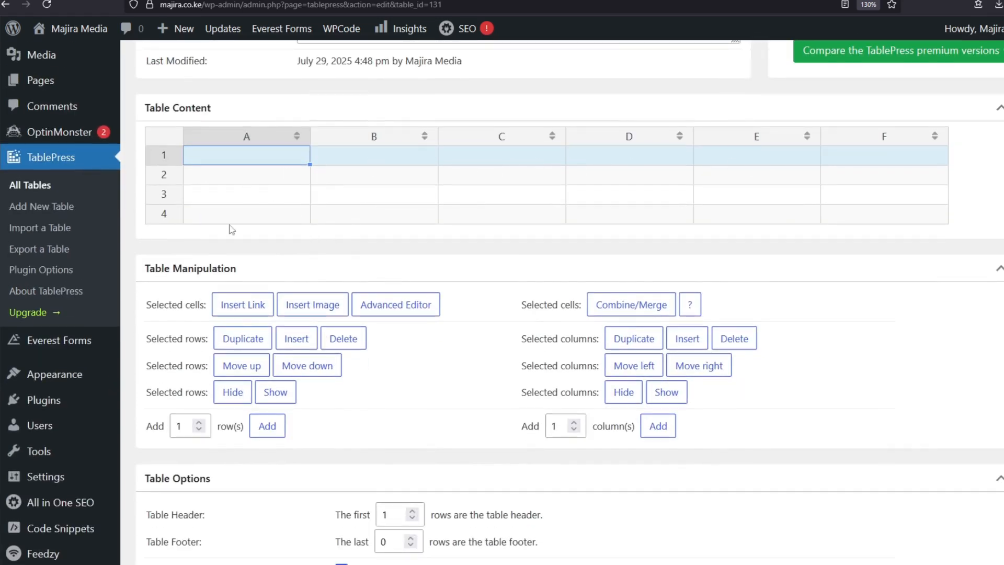
pyautogui.scroll(3, 262, 196)
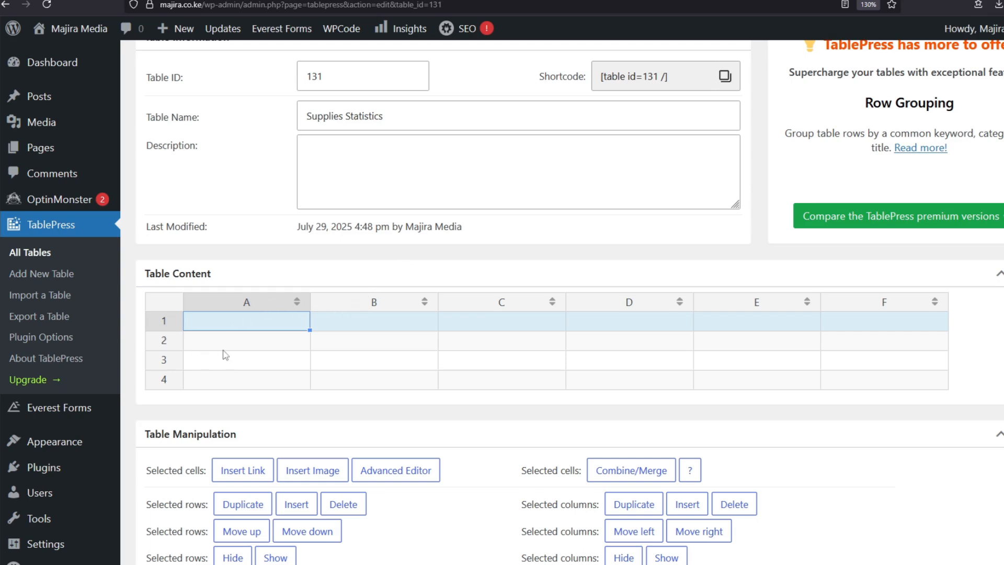
pyautogui.scroll(2, 226, 352)
pyautogui.scroll(-3, 295, 188)
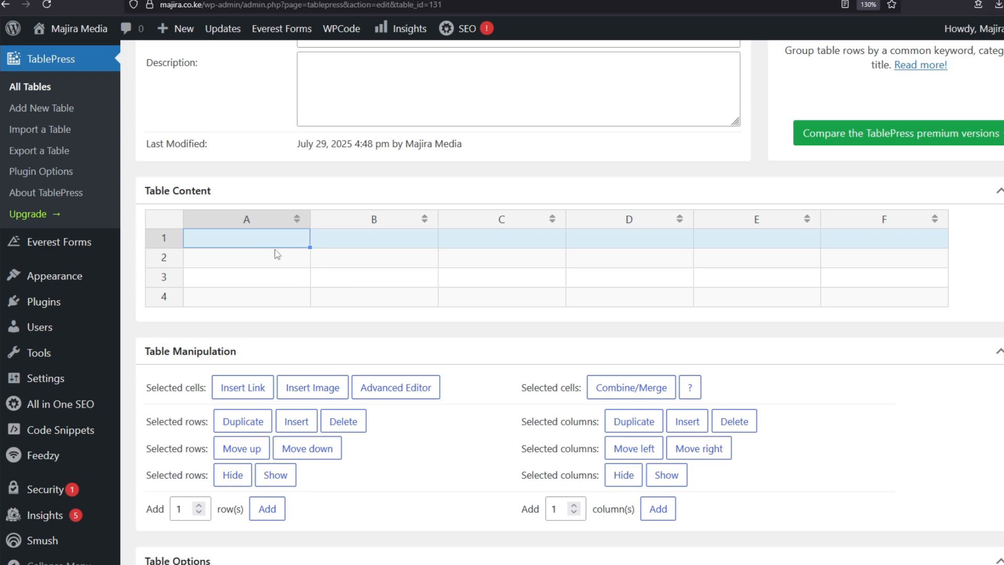
pyautogui.scroll(-3, 266, 374)
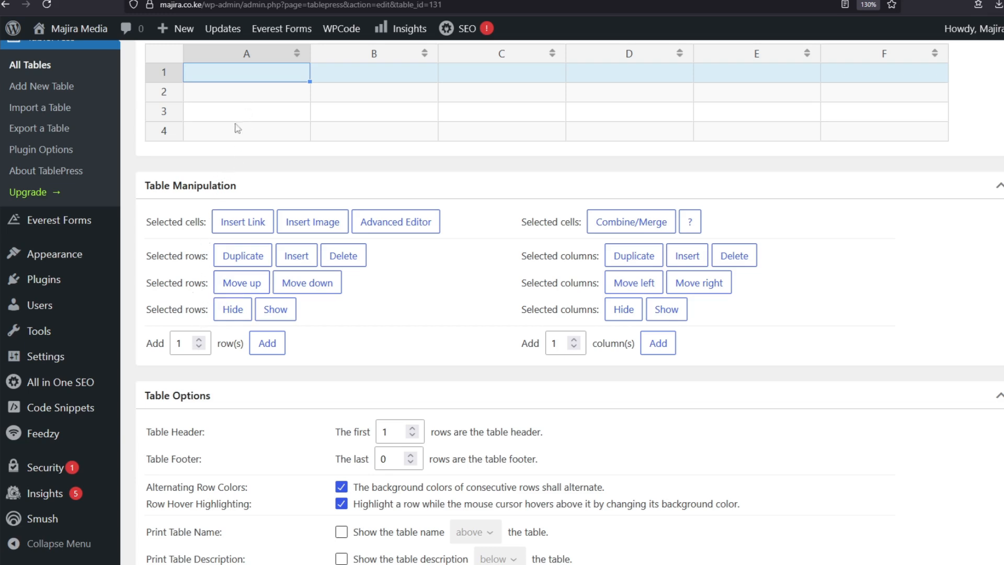
pyautogui.scroll(2, 220, 183)
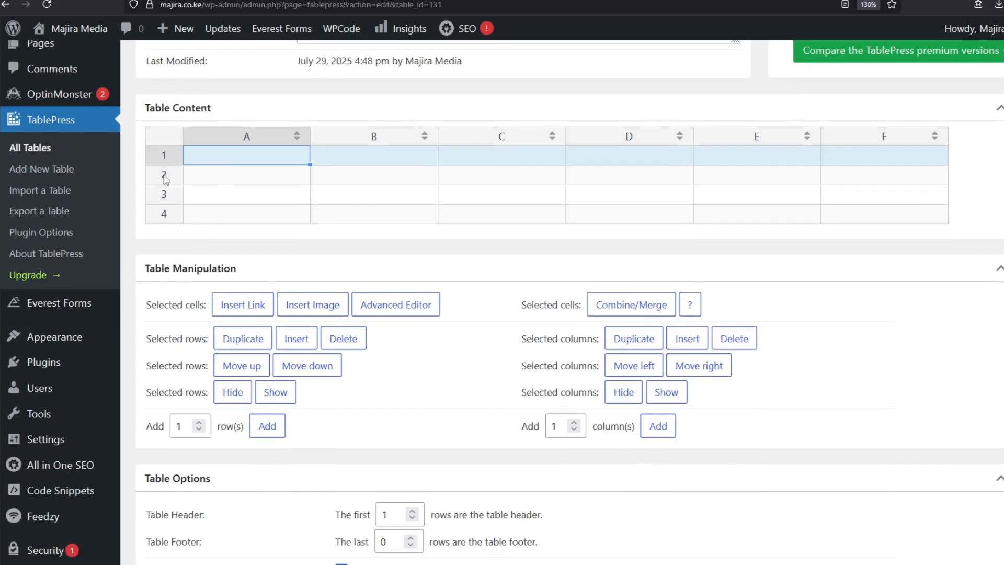
pyautogui.scroll(-2, 216, 349)
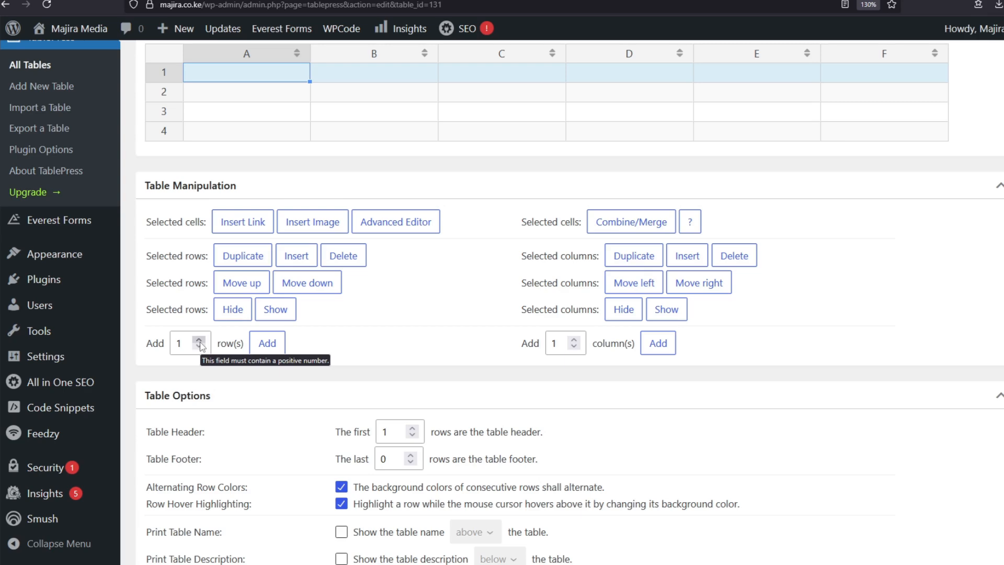
# Add two rows to the table.
pyautogui.click(199, 341)
pyautogui.click(267, 343)
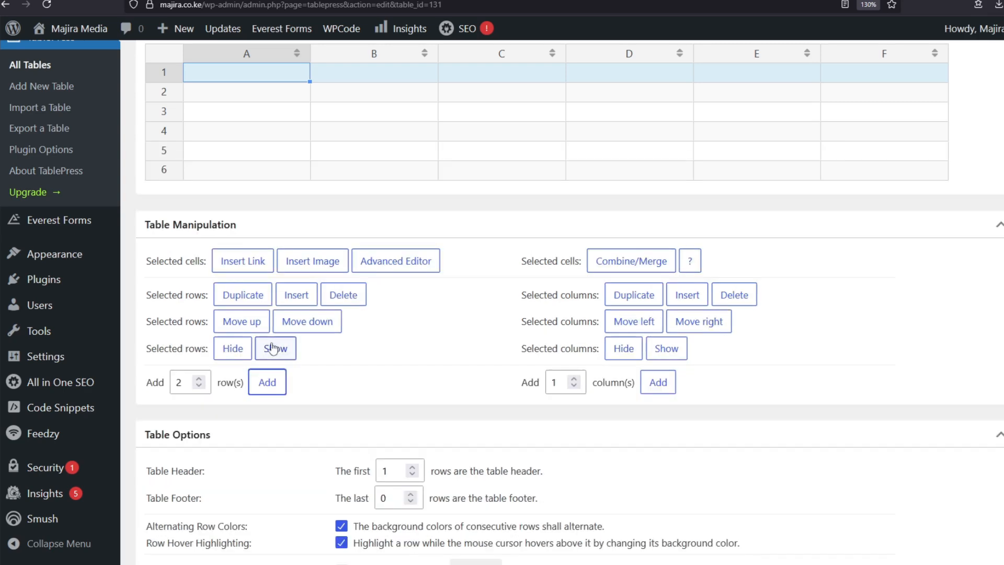
pyautogui.scroll(2, 209, 188)
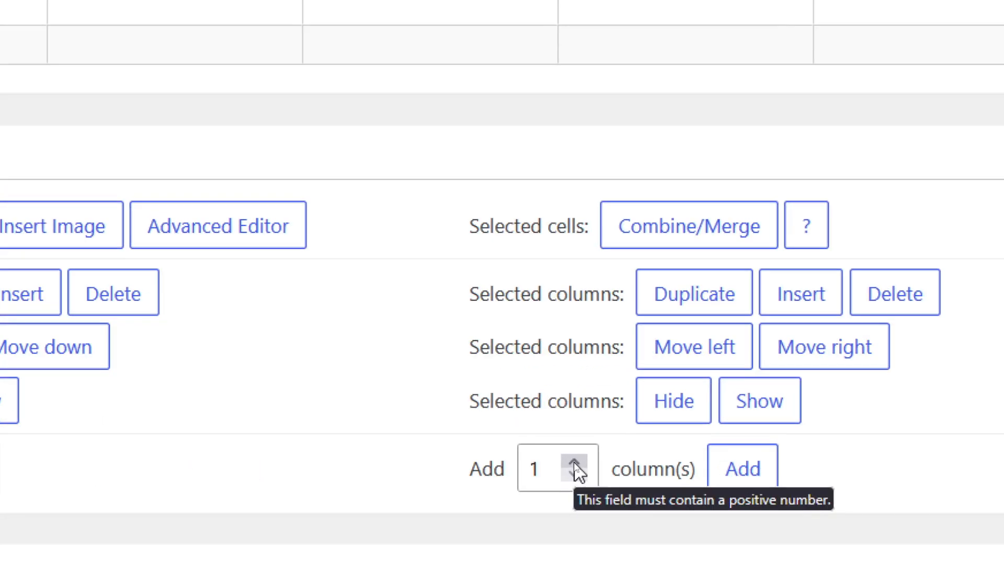
# Delete columns F and E, leaving columns A through D.
pyautogui.click(574, 463)
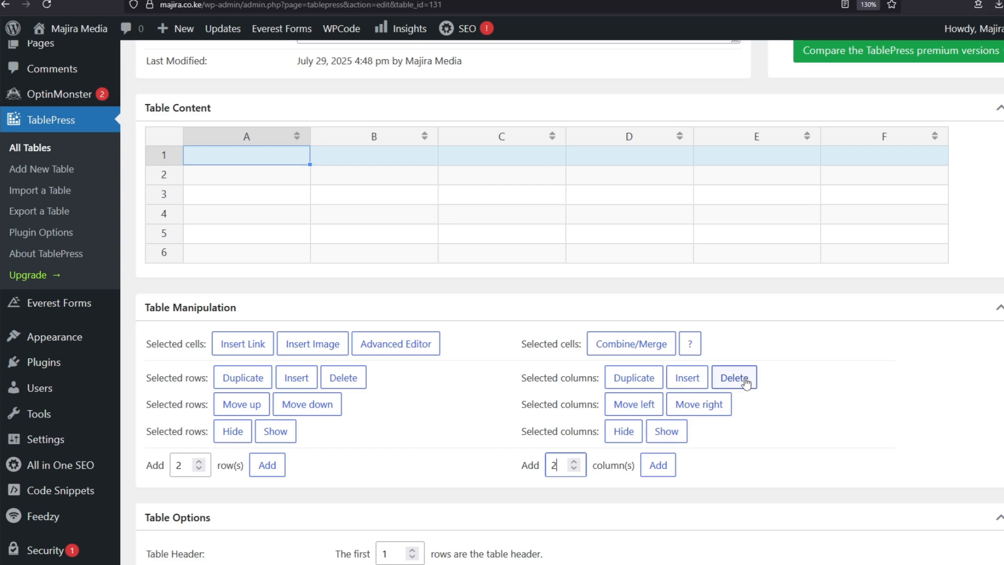
pyautogui.click(745, 384)
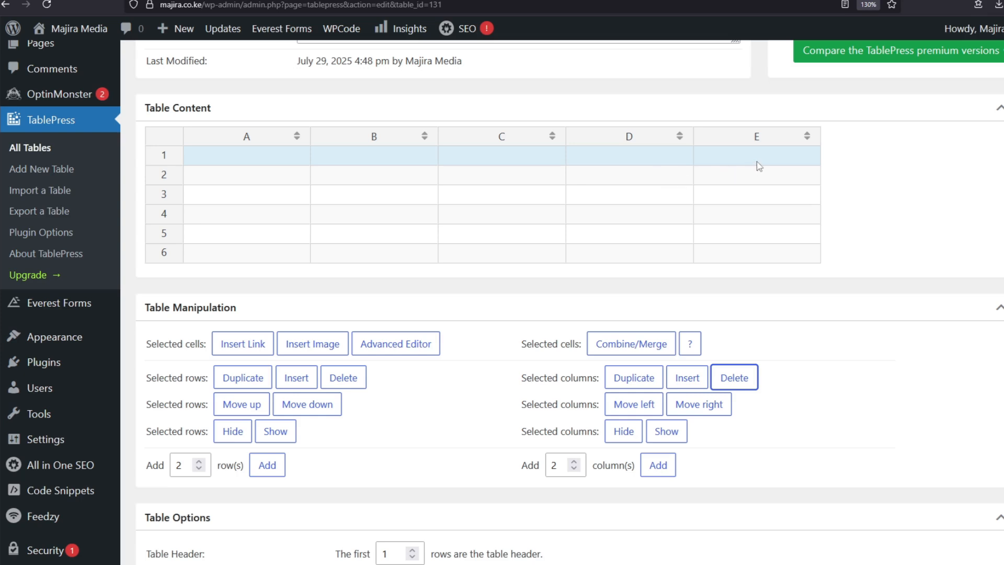
pyautogui.click(574, 469)
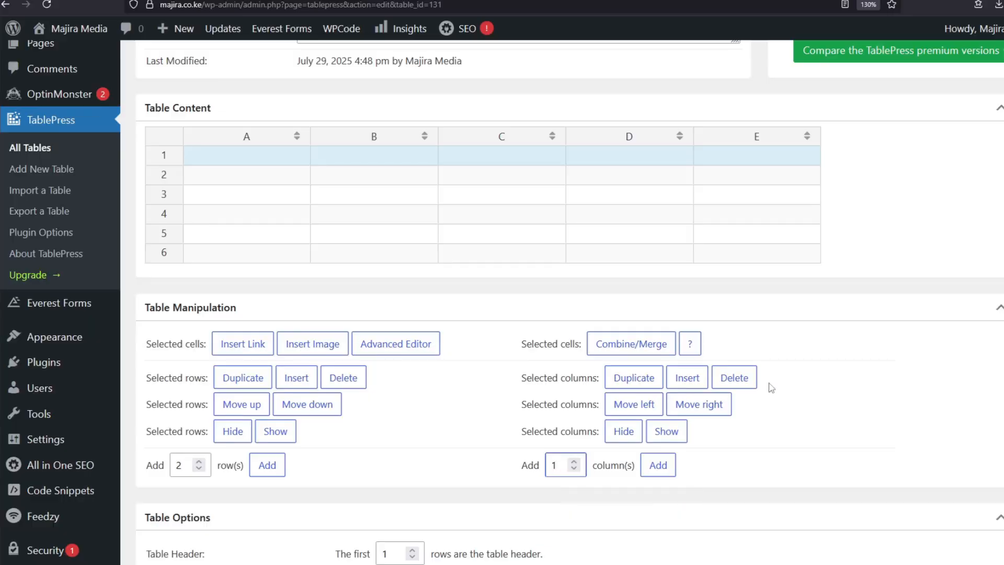
pyautogui.click(742, 382)
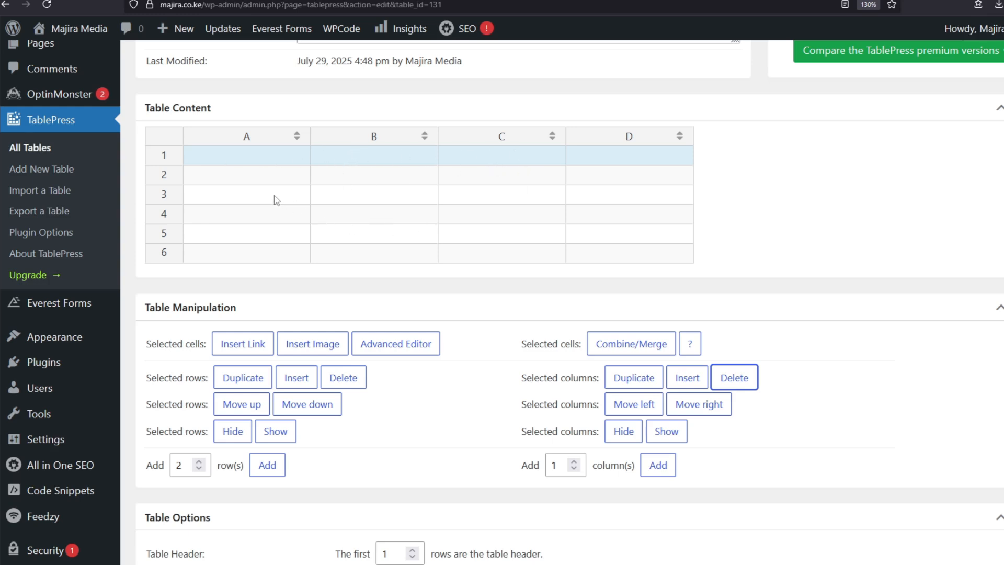
# Paste the days Mon–Sat into column A and enter headers Cement, Iron Sheet, Blocks in B1:D1.
pyautogui.click(220, 177)
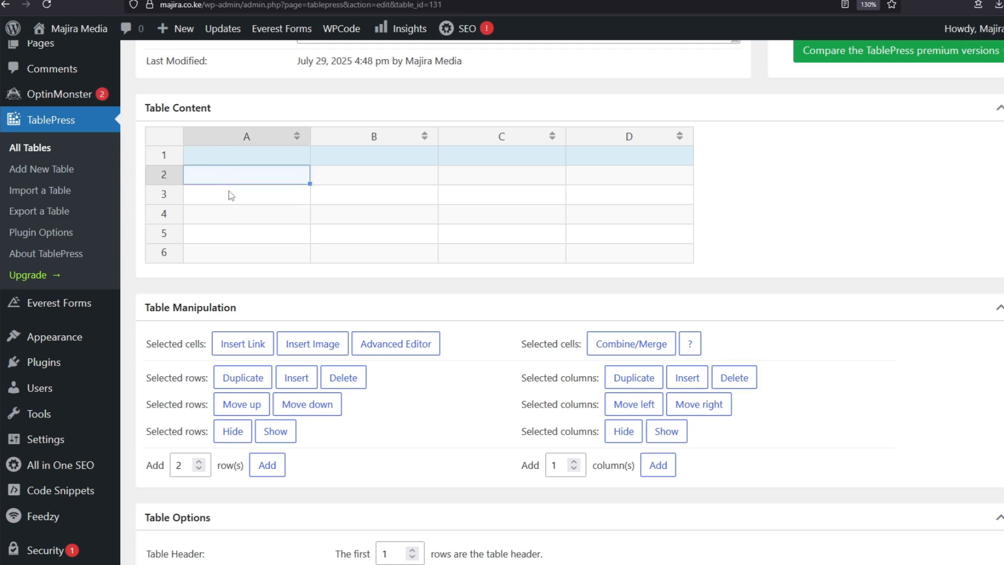
pyautogui.write('Mon Tue Thur Fri Sat')
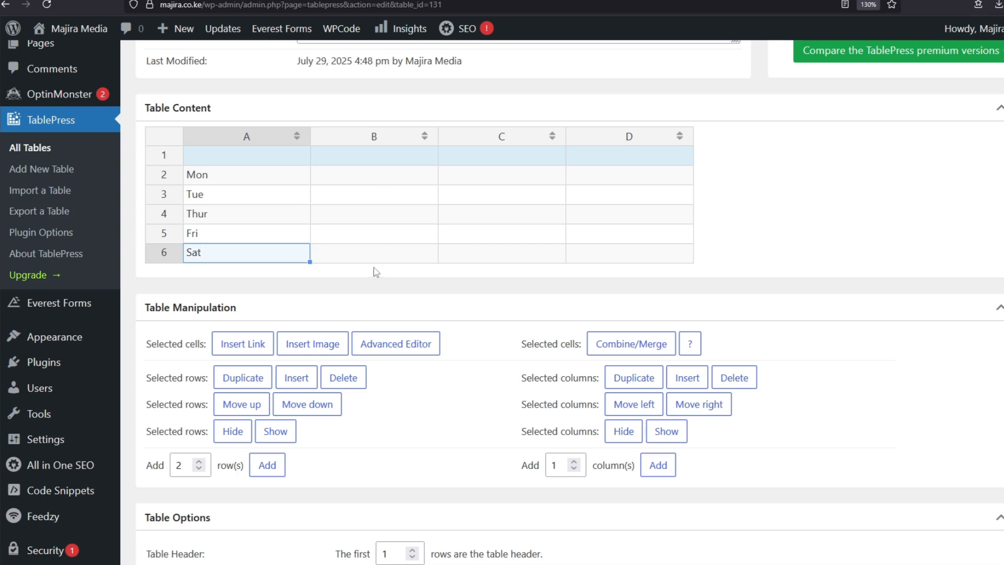
pyautogui.click(409, 161)
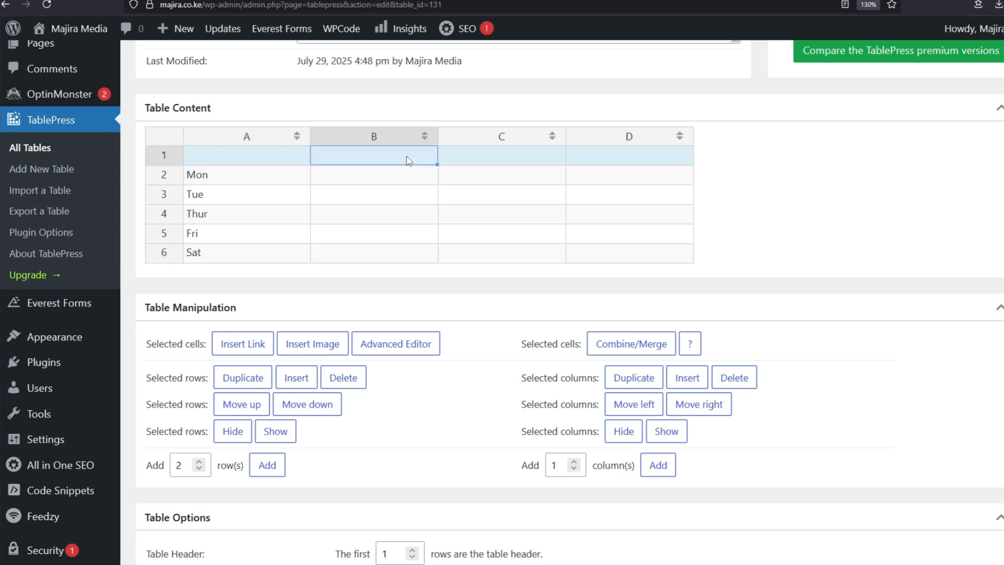
pyautogui.write('Cement')
pyautogui.click(477, 161)
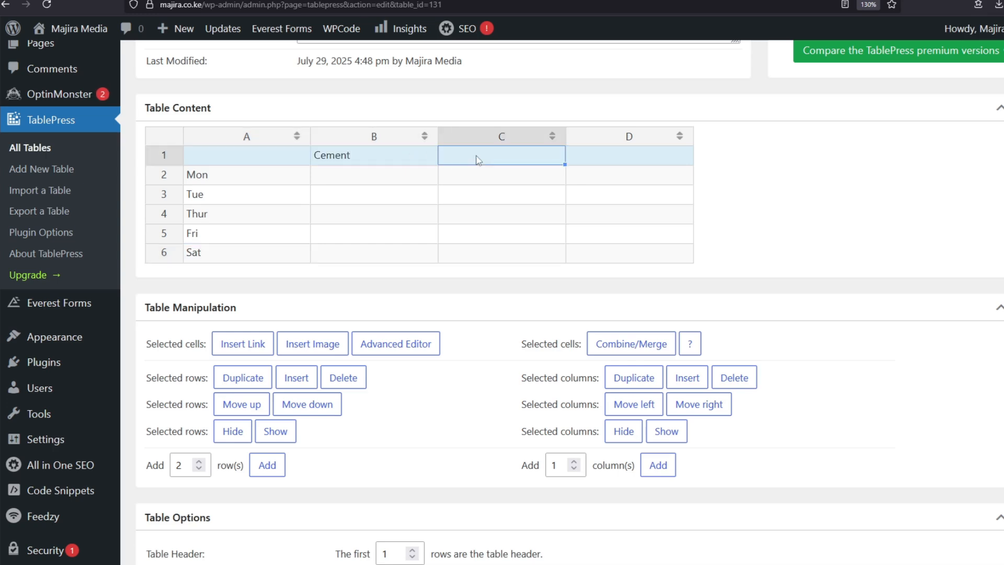
pyautogui.write('Iron Sheet')
pyautogui.press('Tab')
pyautogui.write('Blocks')
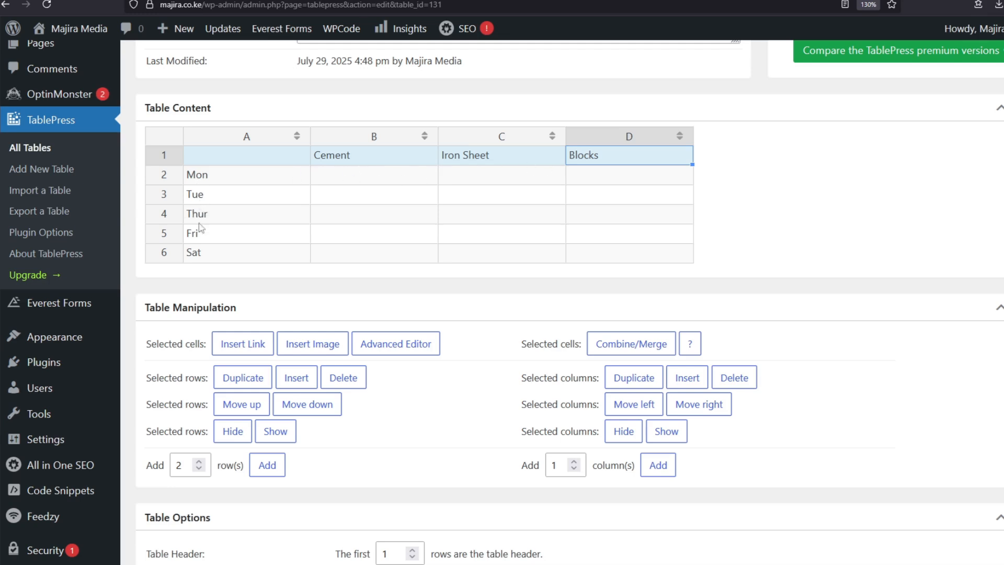
# Enter Monday's quantities: Cement 2, Iron Sheet 17, Blocks 1.
pyautogui.click(344, 179)
pyautogui.write('2')
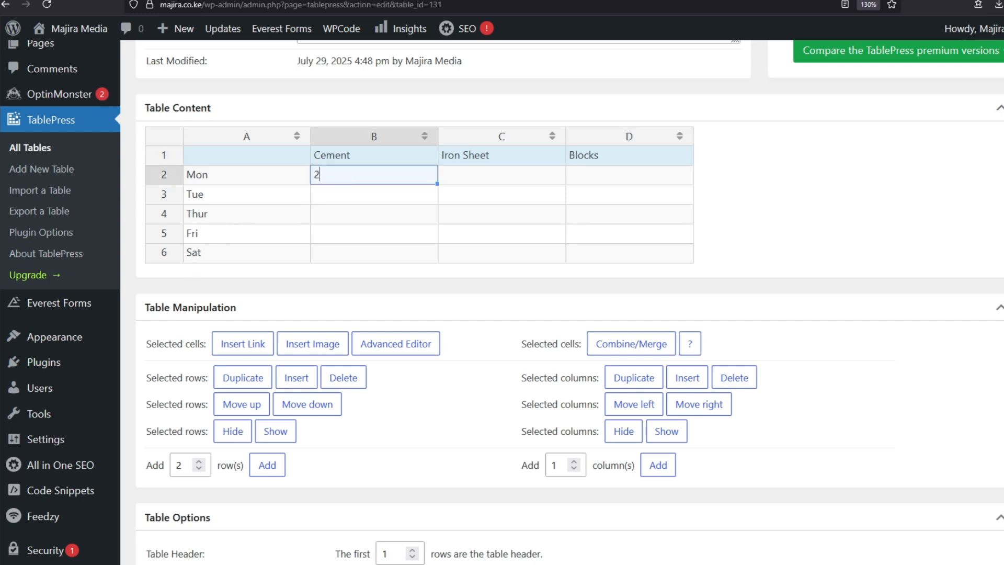
pyautogui.click(498, 176)
pyautogui.write('17')
pyautogui.click(640, 183)
pyautogui.write('1')
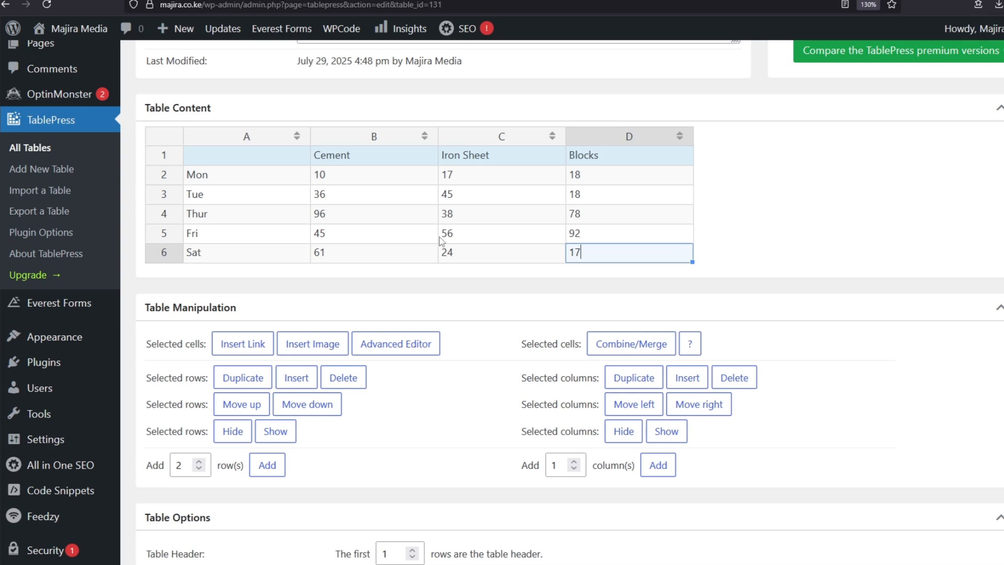
pyautogui.scroll(-2, 441, 240)
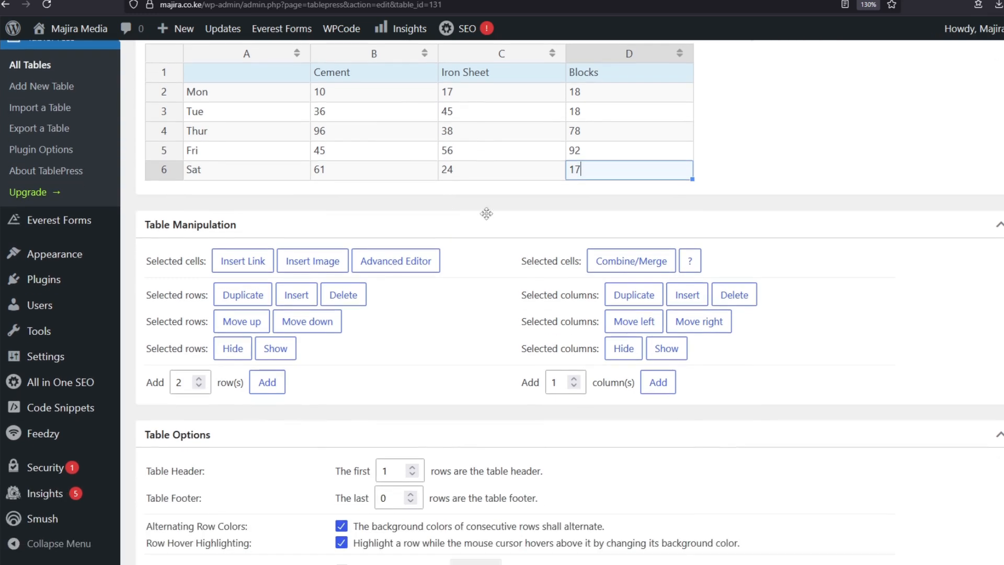
pyautogui.scroll(2, 531, 202)
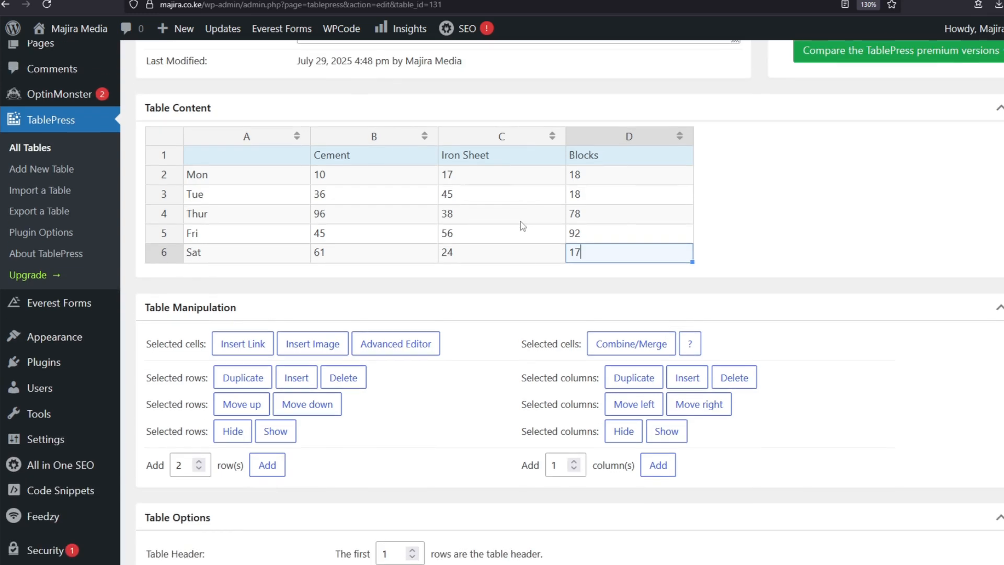
pyautogui.scroll(3, 520, 221)
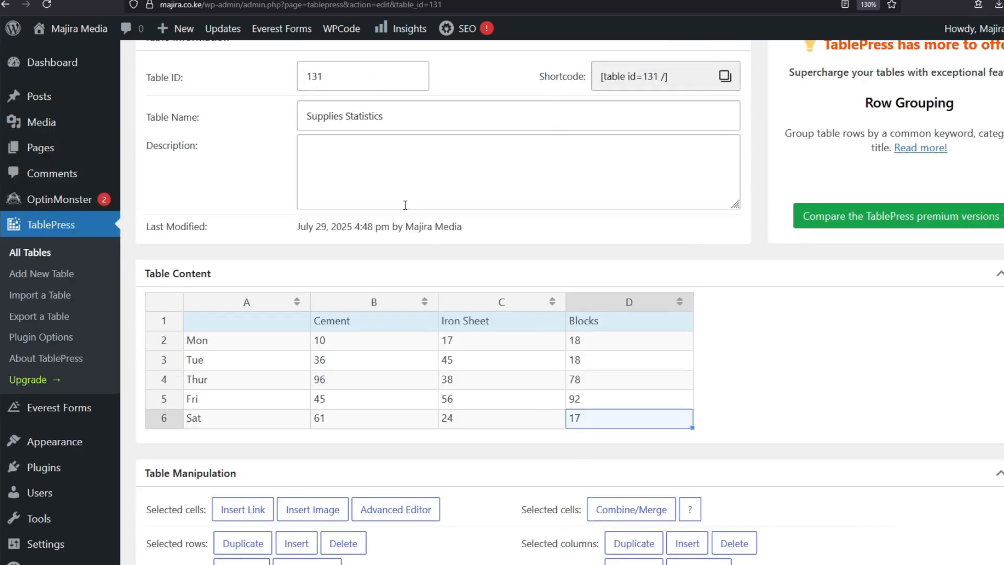
pyautogui.scroll(3, 406, 209)
pyautogui.scroll(4, 507, 200)
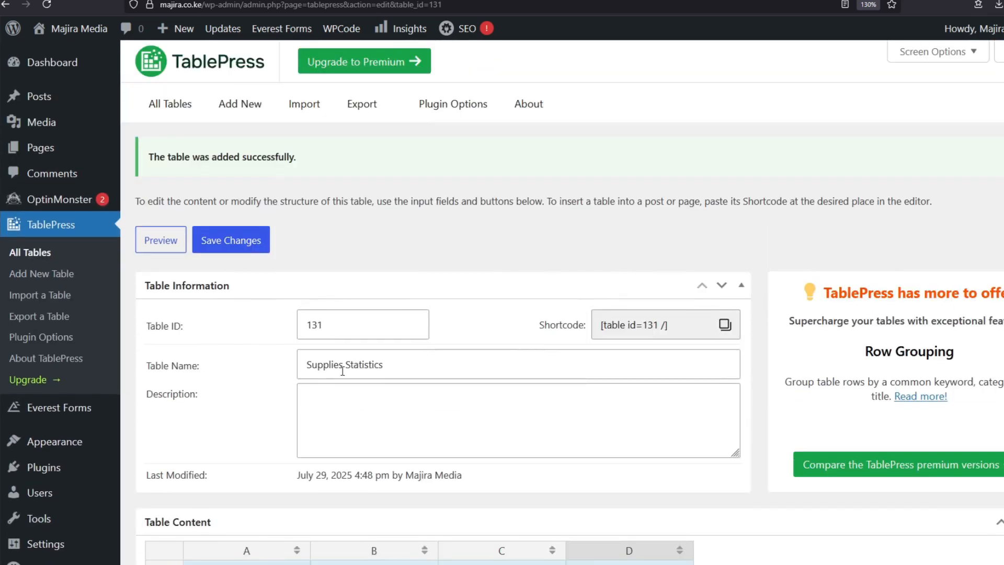
pyautogui.scroll(-5, 406, 370)
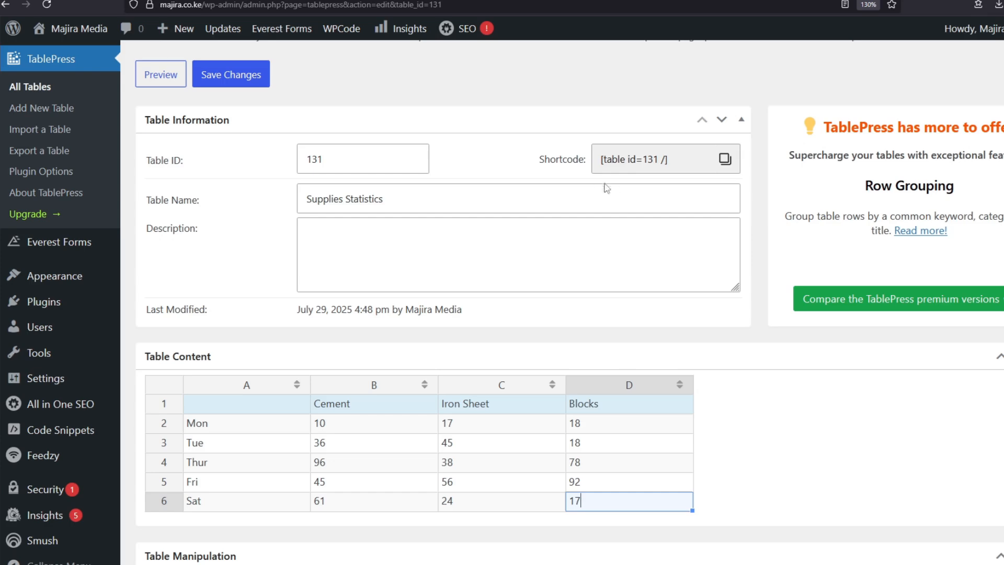
pyautogui.scroll(4, 287, 376)
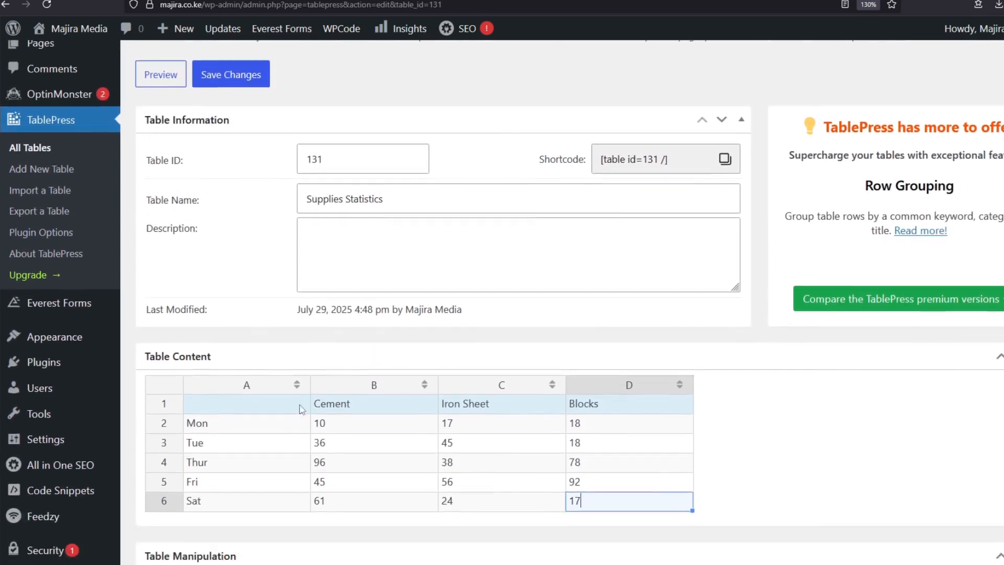
pyautogui.scroll(-9, 313, 345)
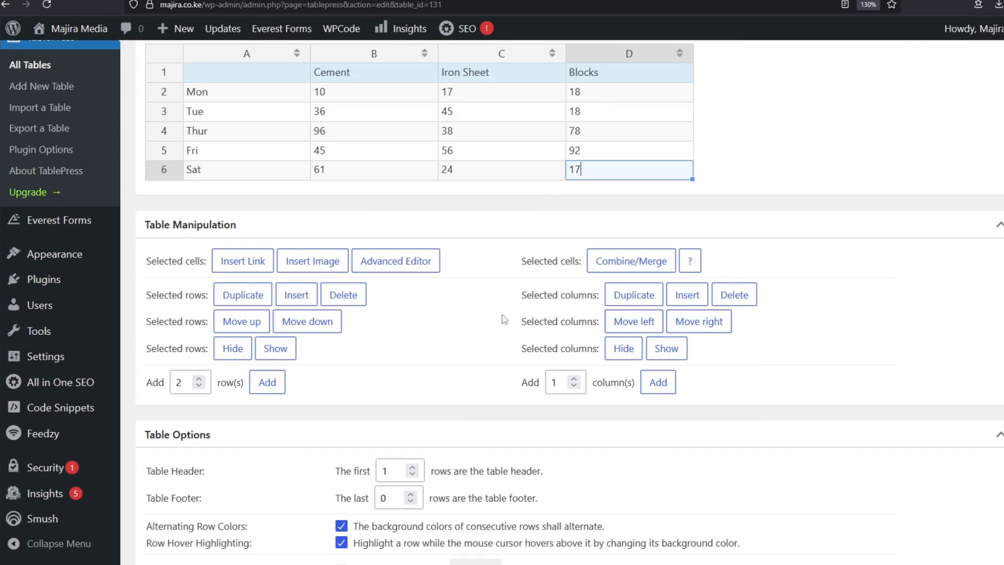
# Set the Table Footer row count to 1 in Table Options.
pyautogui.scroll(-9, 399, 280)
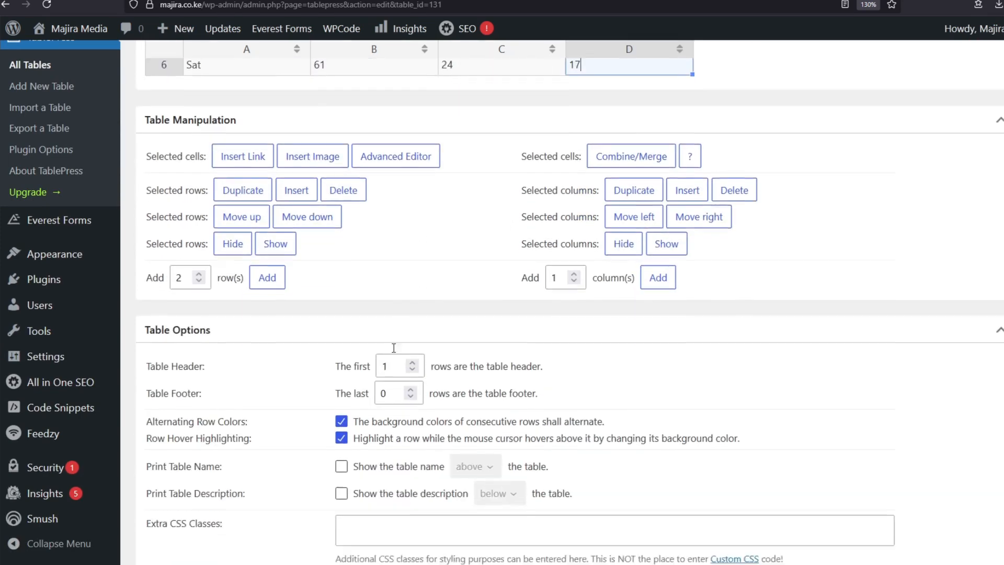
pyautogui.scroll(4, 237, 272)
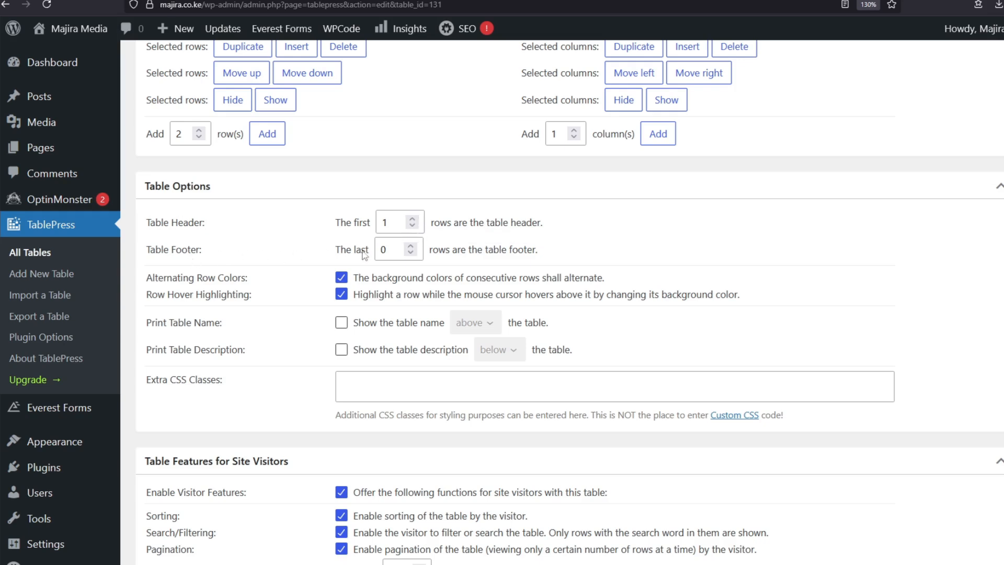
pyautogui.click(411, 247)
pyautogui.scroll(-3, 500, 261)
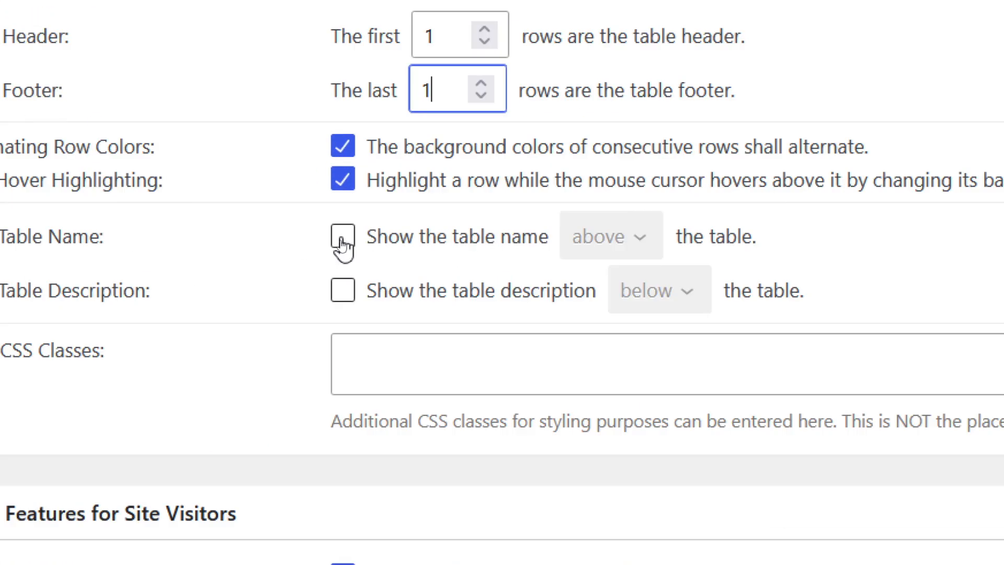
# Tick Print Table Name and keep its position set to above the table.
pyautogui.click(342, 238)
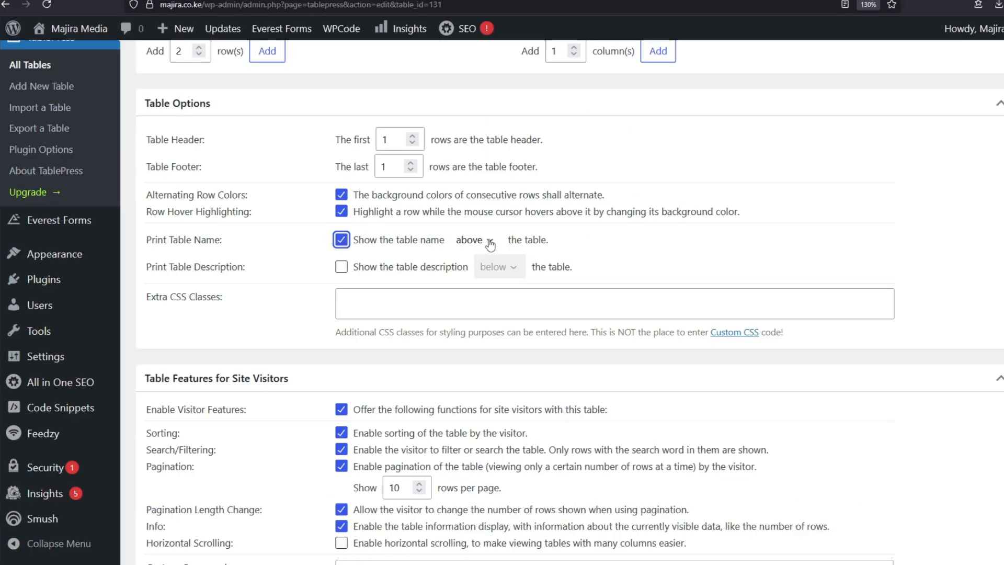
pyautogui.click(490, 244)
pyautogui.click(490, 244)
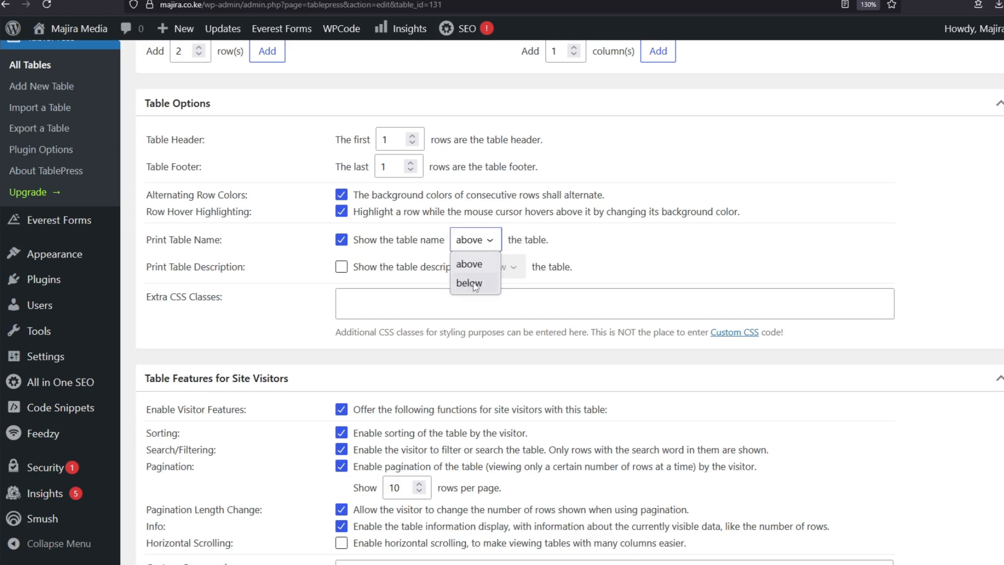
pyautogui.click(469, 263)
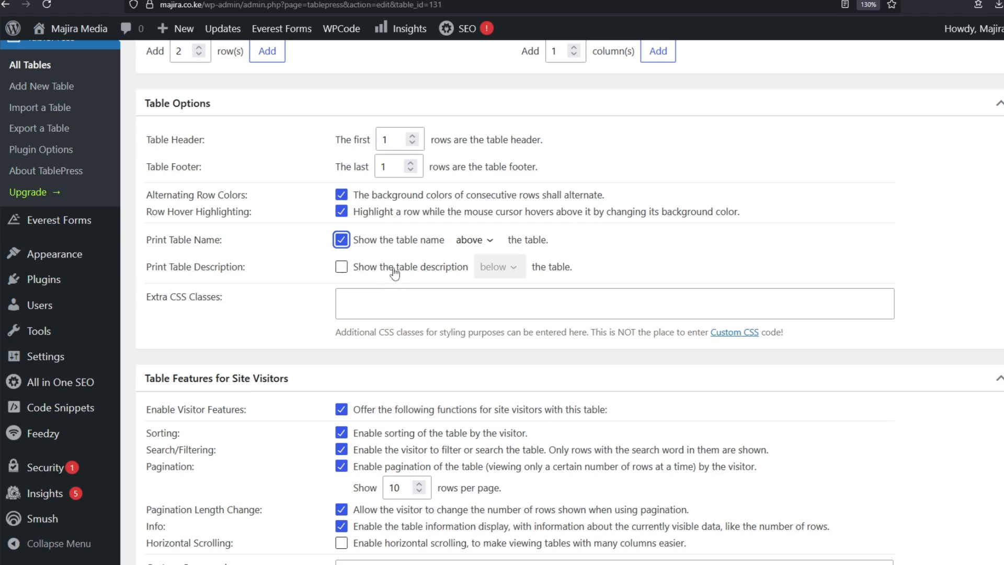
pyautogui.scroll(-2, 395, 272)
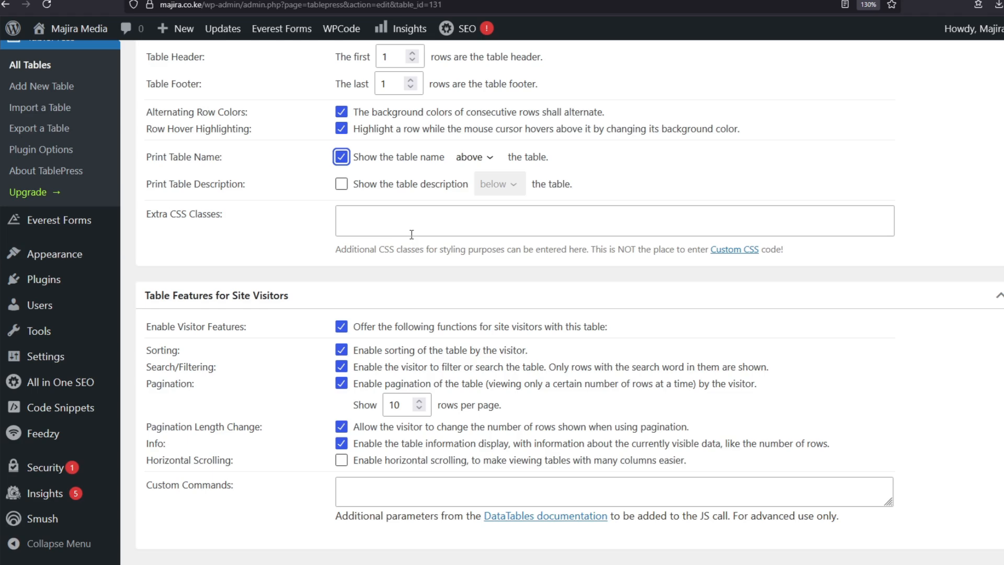
pyautogui.scroll(-2, 412, 234)
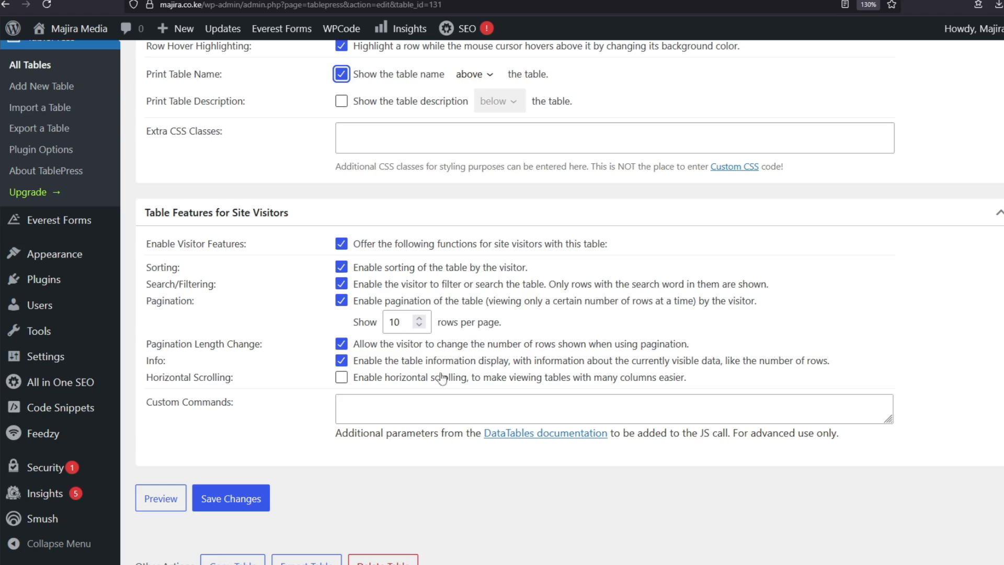
# Untick Enable Visitor Features and save the Supplies Statistics table.
pyautogui.click(342, 244)
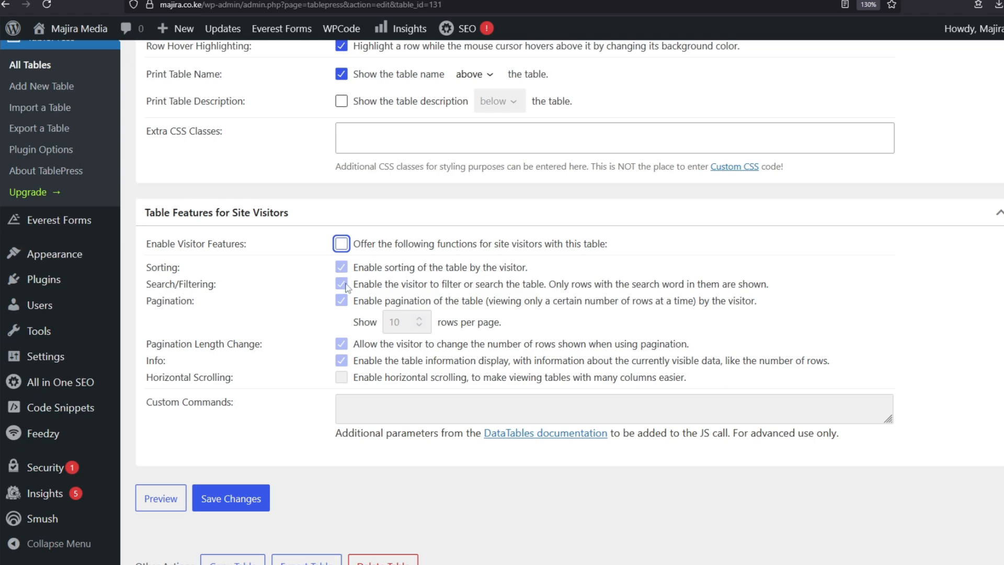
pyautogui.scroll(-2, 354, 450)
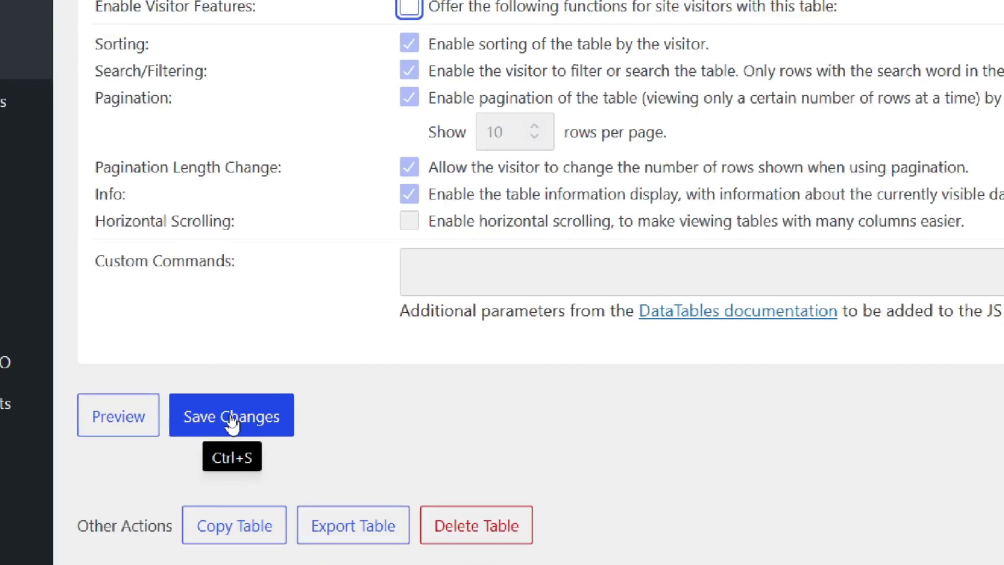
pyautogui.click(232, 418)
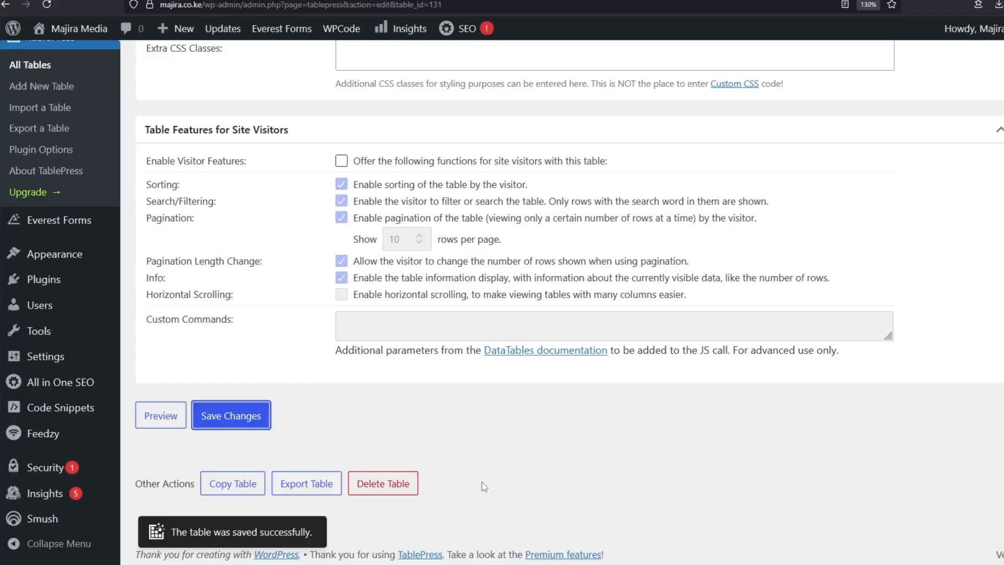
pyautogui.scroll(10, 479, 342)
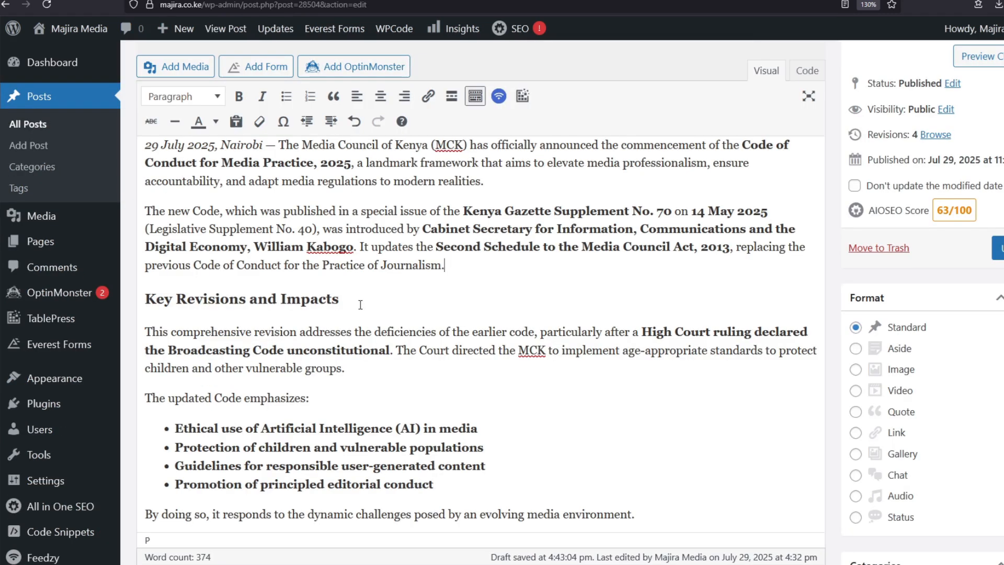
# Copy the shortcode [table id=131 /] and return to the post editor tab.
pyautogui.scroll(3, 286, 348)
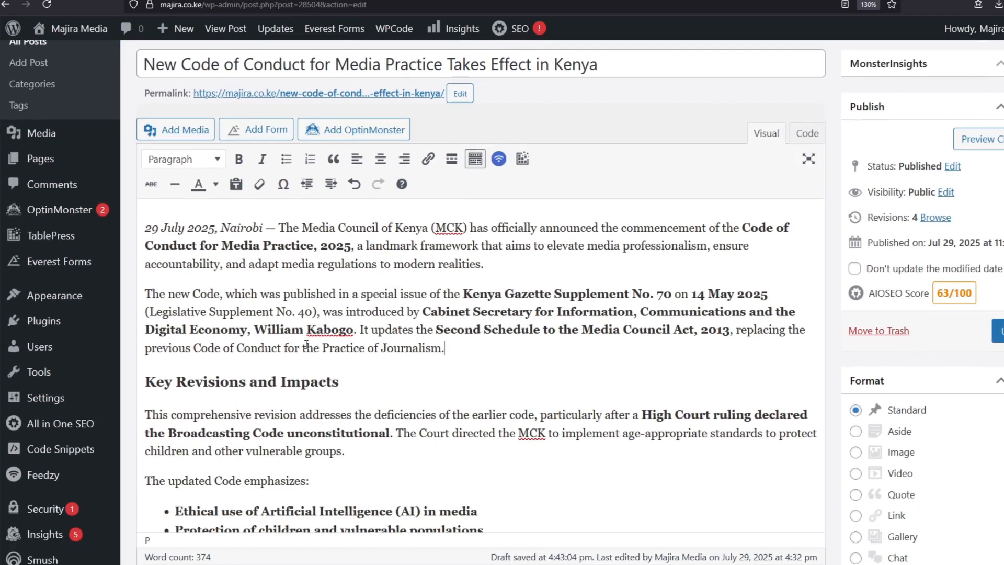
pyautogui.scroll(-2, 274, 398)
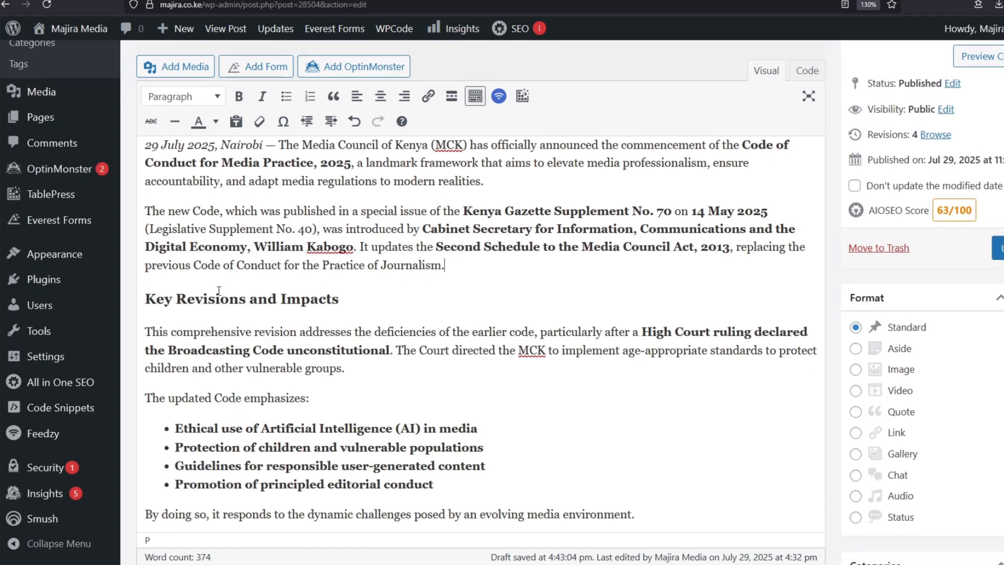
pyautogui.scroll(2, 470, 267)
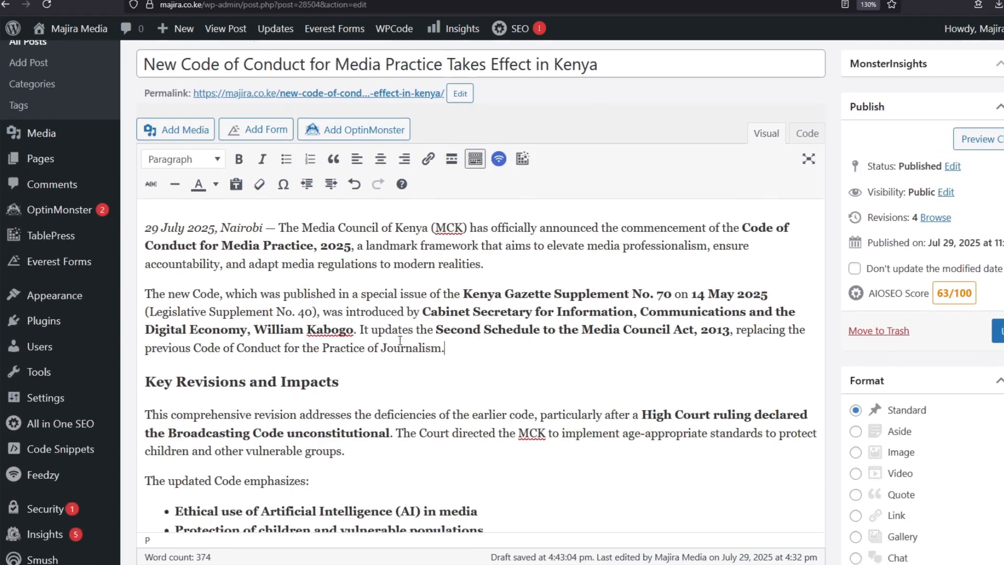
pyautogui.scroll(-2, 399, 341)
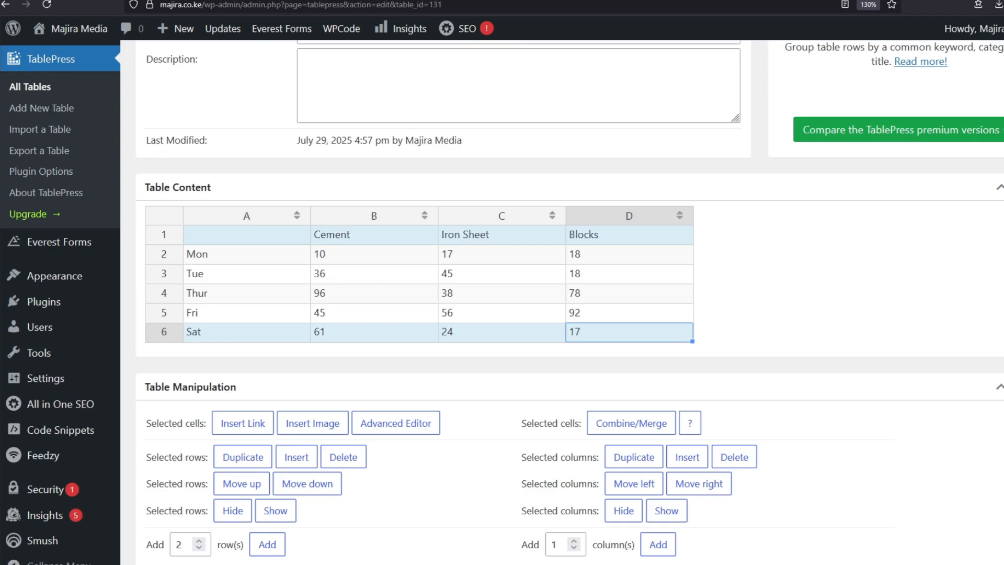
pyautogui.scroll(5, 551, 537)
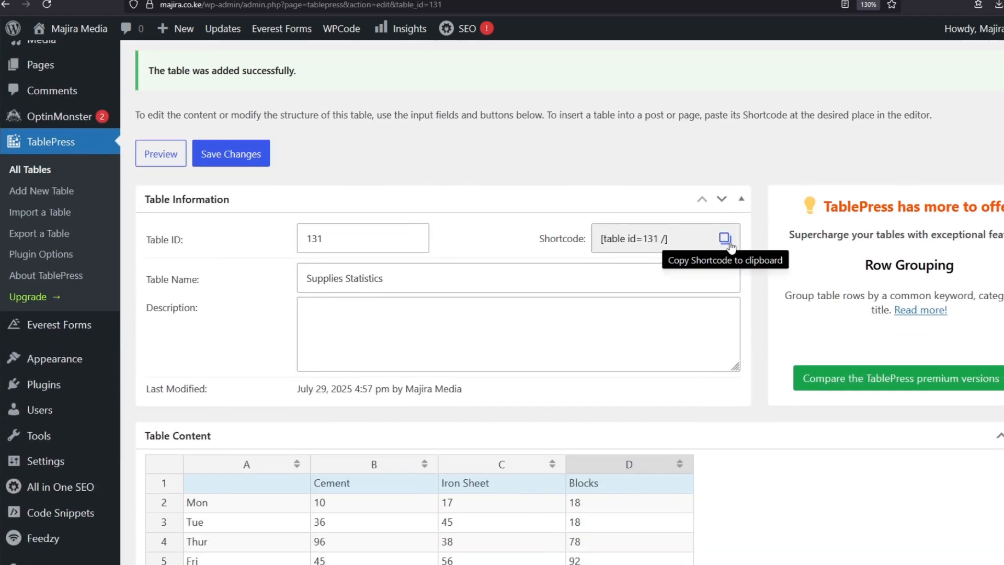
pyautogui.click(729, 244)
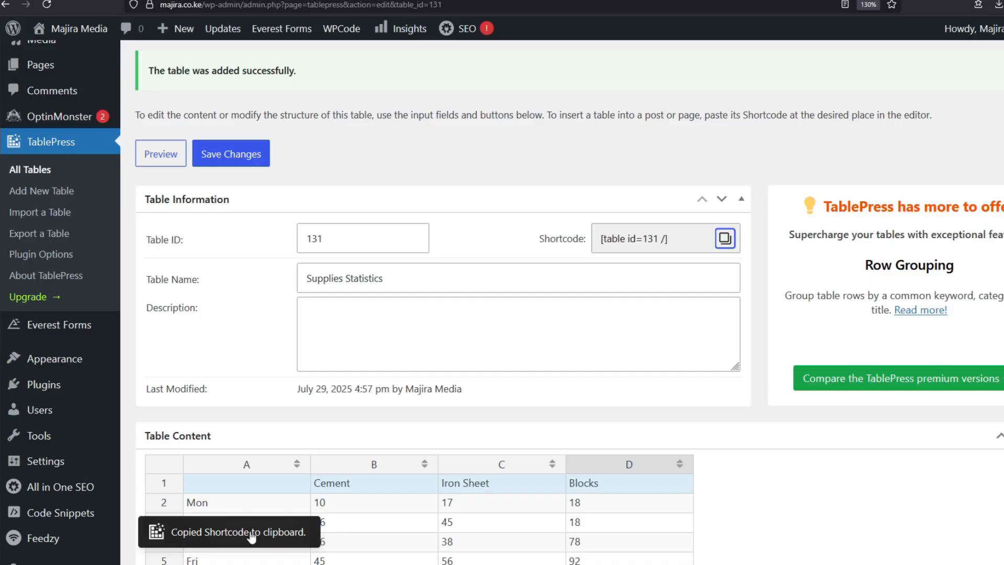
pyautogui.click(285, 2)
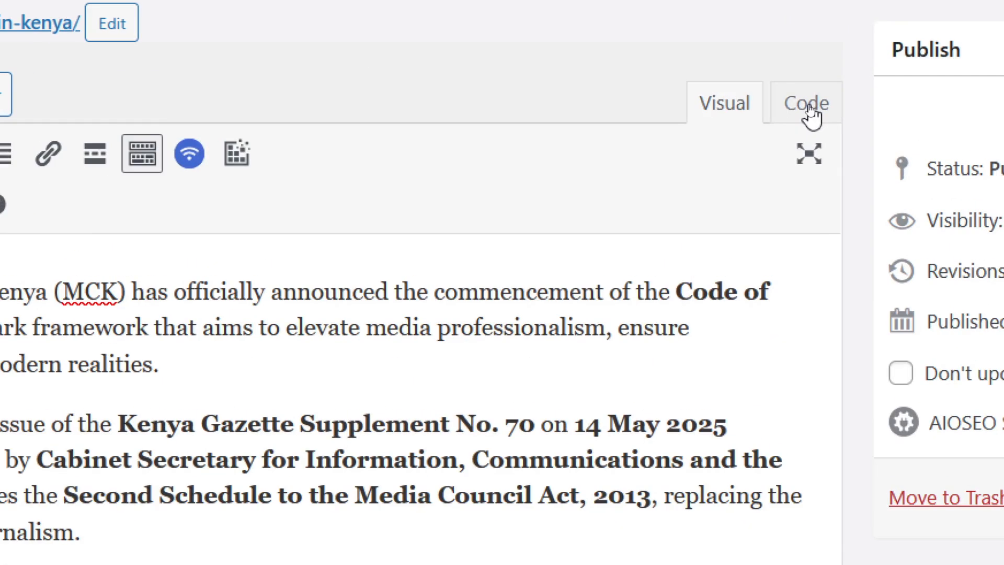
# Paste the [table id=131 /] shortcode into the post's HTML just above the Key Revisions and Impacts heading.
pyautogui.click(808, 104)
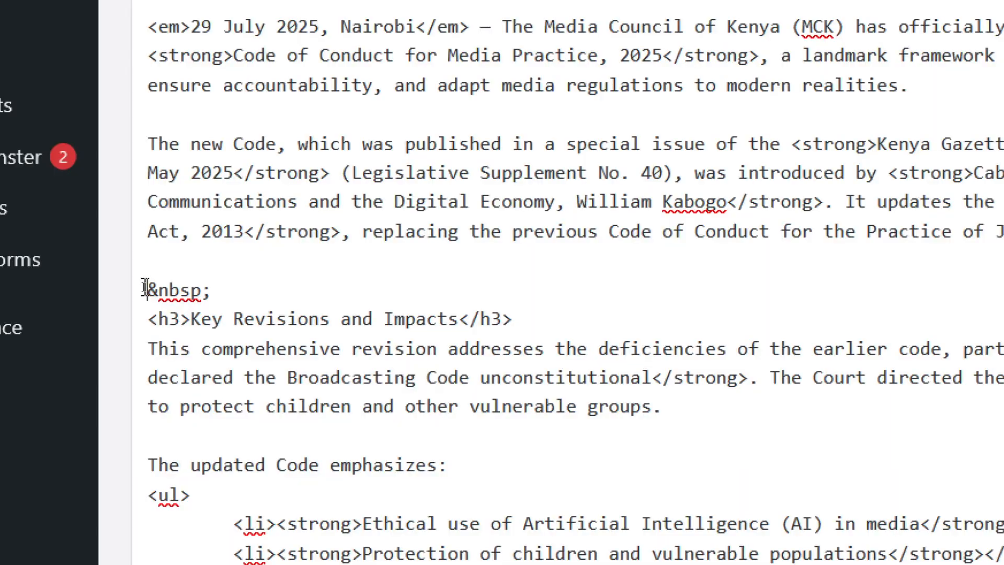
pyautogui.hotkey('ctrl', 'v')
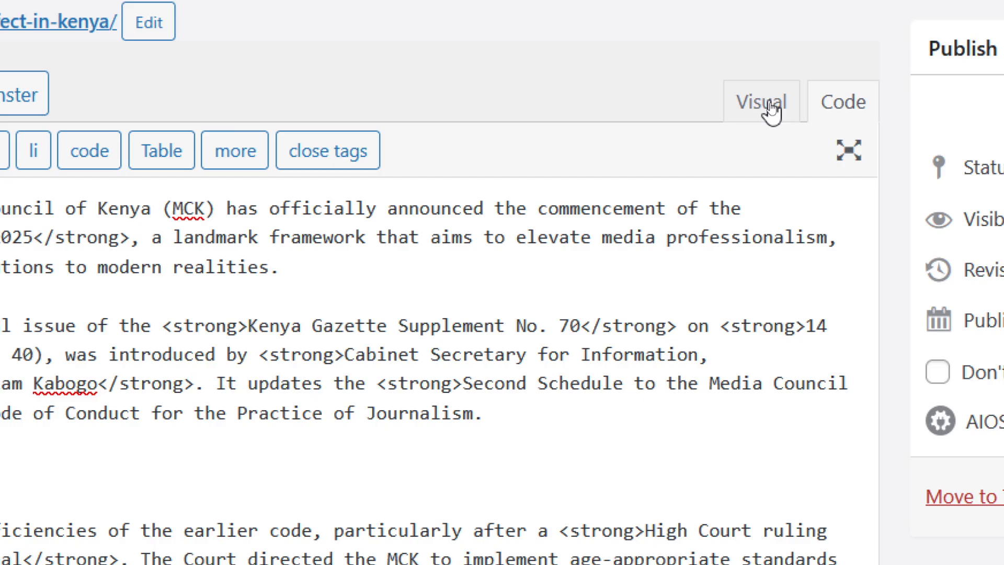
pyautogui.click(772, 109)
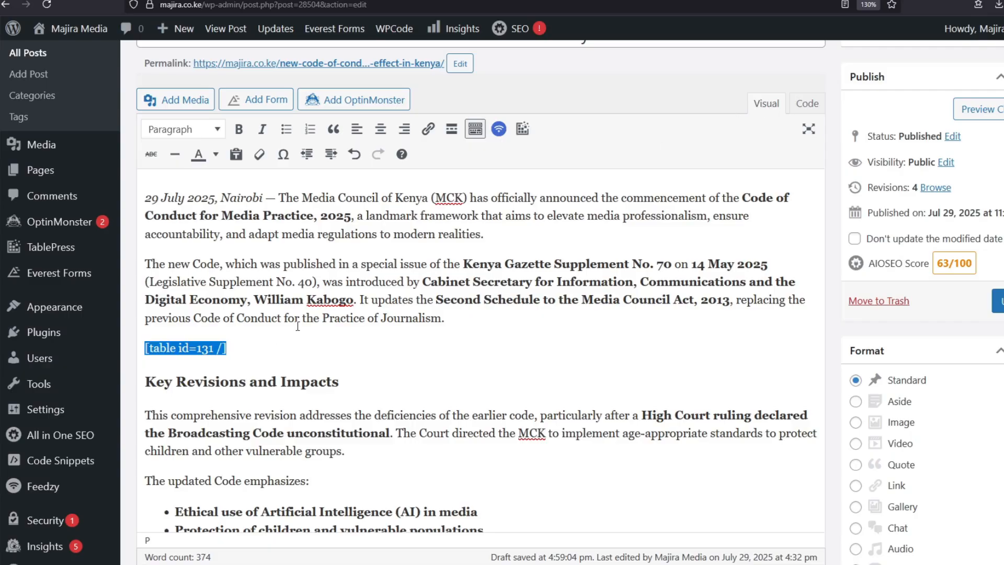
pyautogui.click(297, 326)
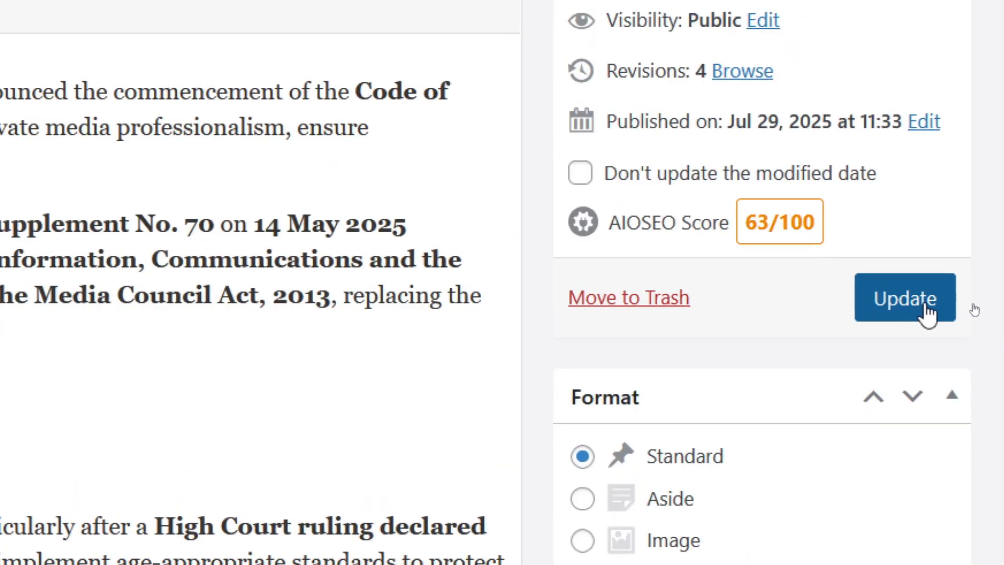
# Update the post with the shortcode, then open its permalink in a new browser tab.
pyautogui.click(973, 308)
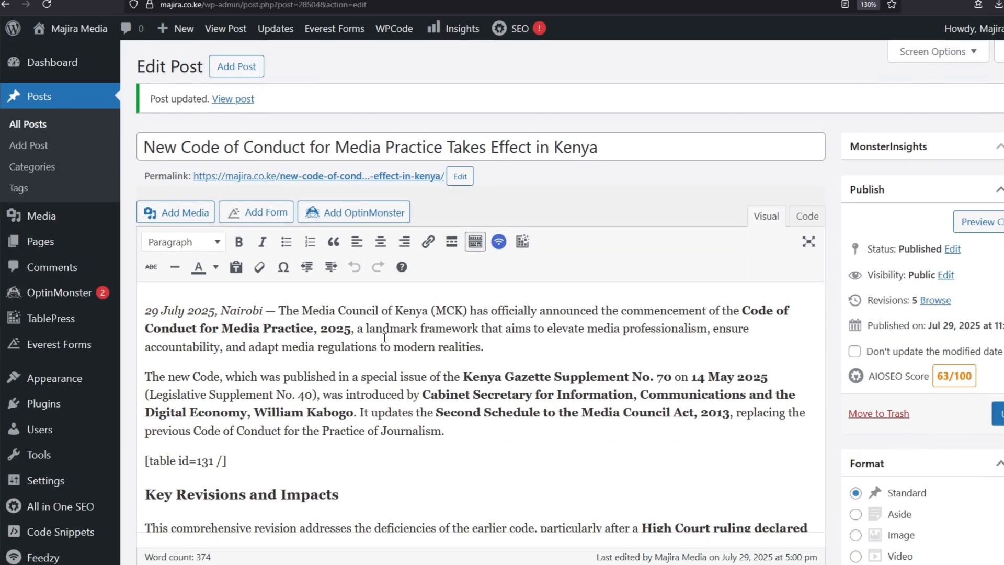
pyautogui.scroll(-3, 375, 343)
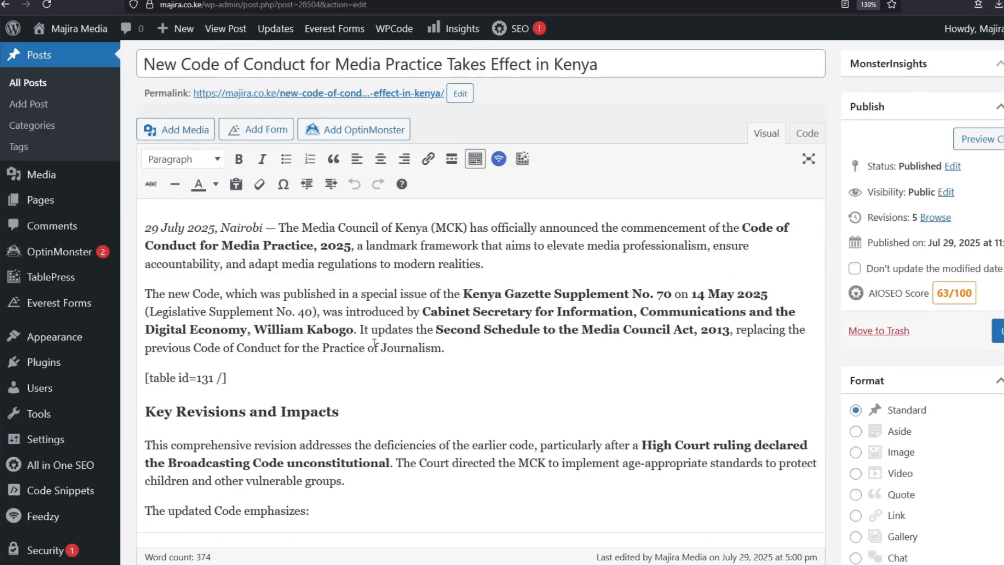
pyautogui.scroll(3, 374, 343)
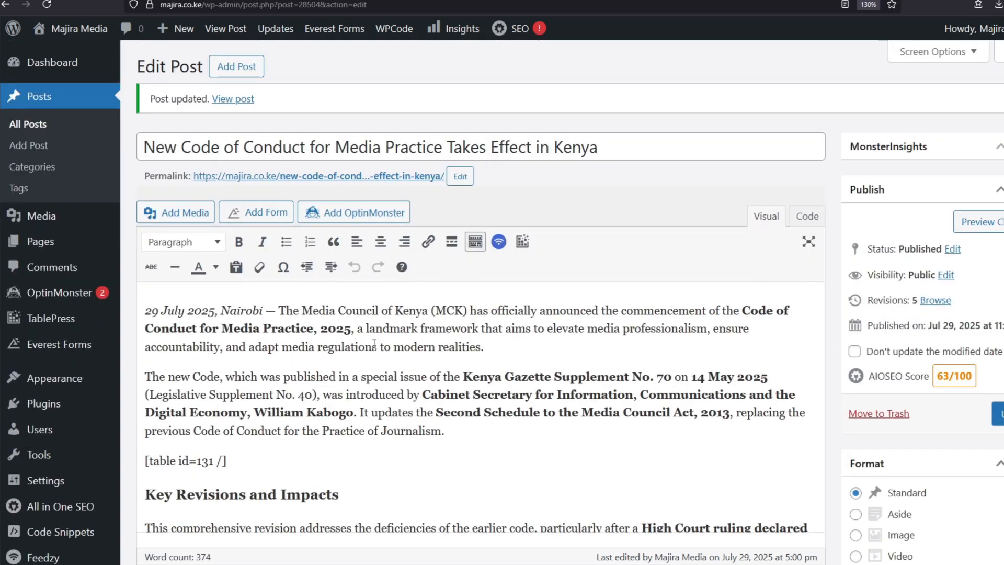
pyautogui.rightClick(282, 178)
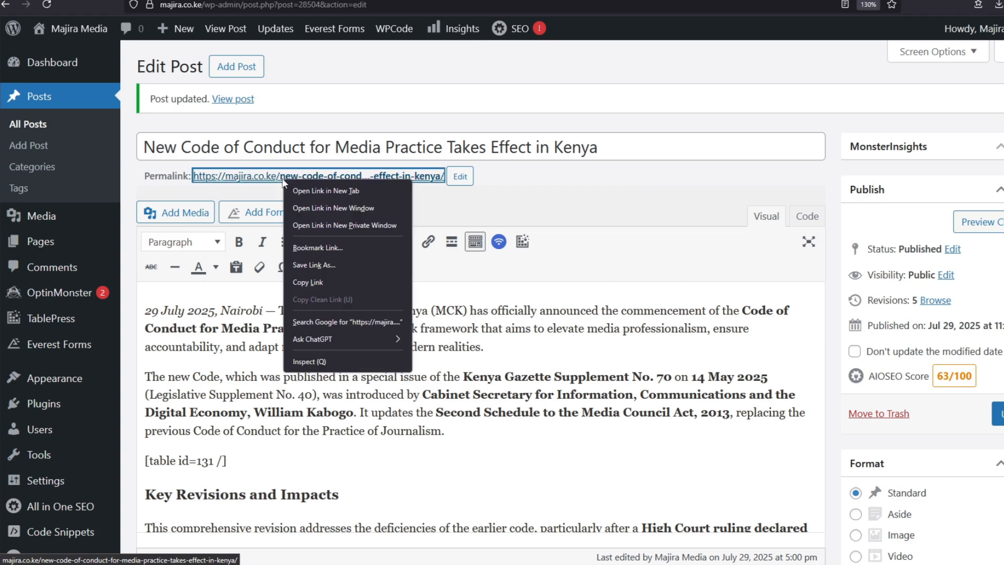
pyautogui.click(329, 191)
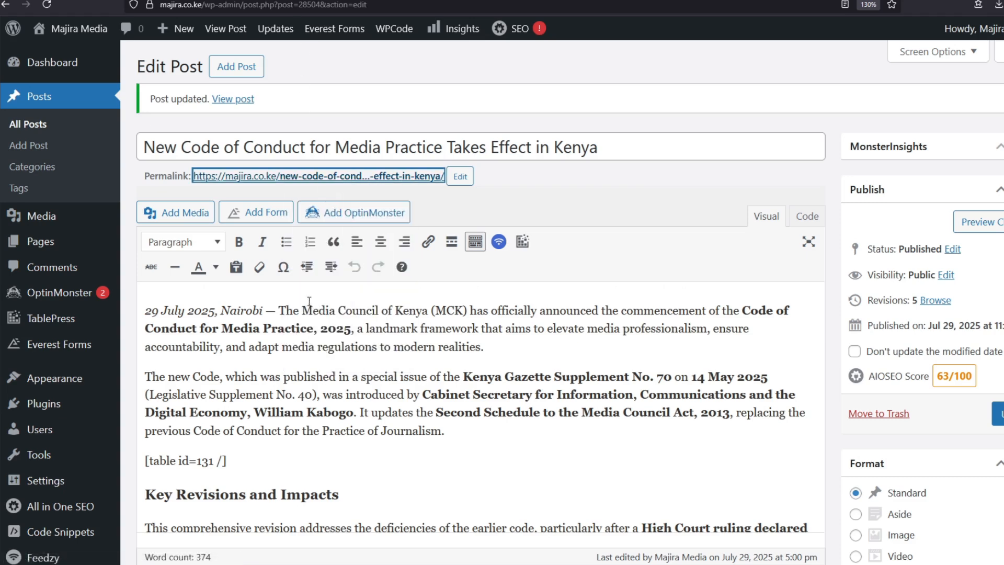
# Scroll the live post to the Supplies Statistics table showing Cement, Iron Sheet and Blocks figures.
pyautogui.click(325, 1)
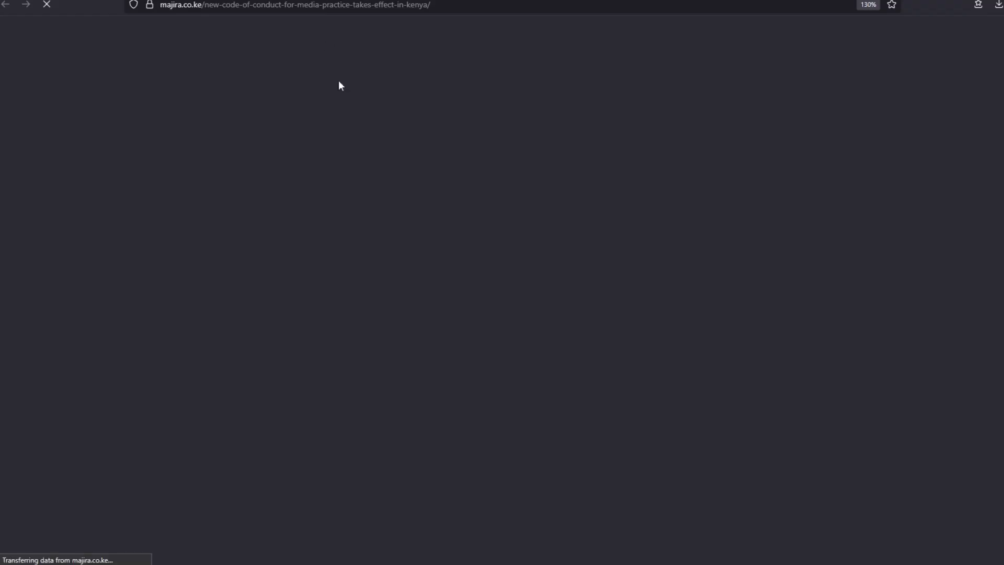
pyautogui.scroll(-10, 397, 327)
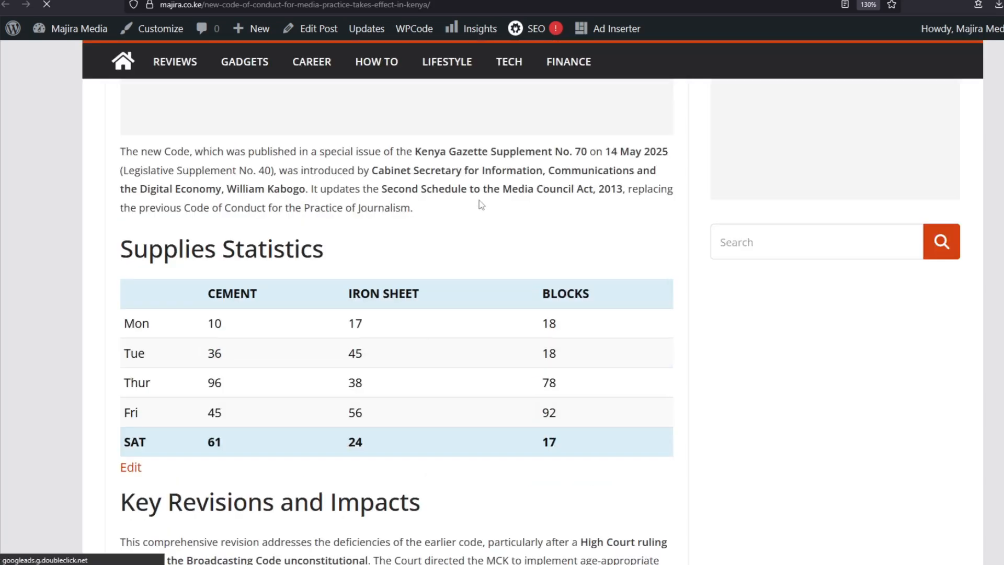
pyautogui.scroll(-2, 479, 195)
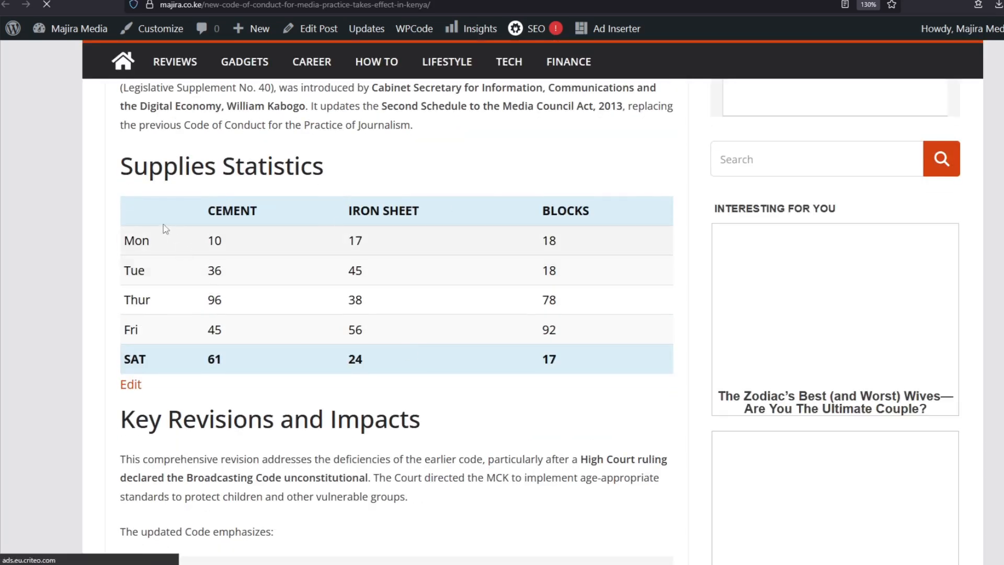
pyautogui.scroll(-2, 305, 212)
pyautogui.scroll(8, 305, 213)
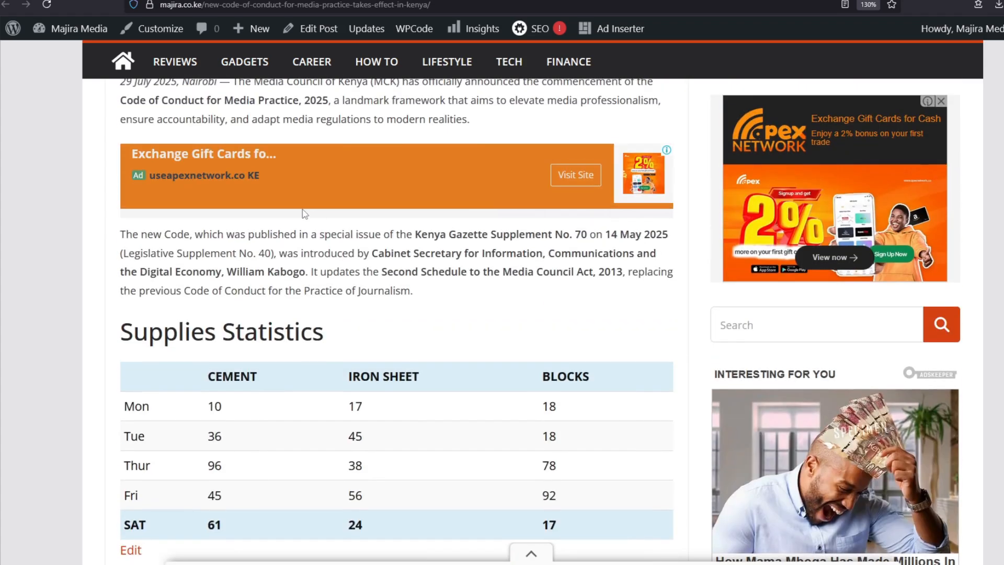
pyautogui.scroll(5, 334, 209)
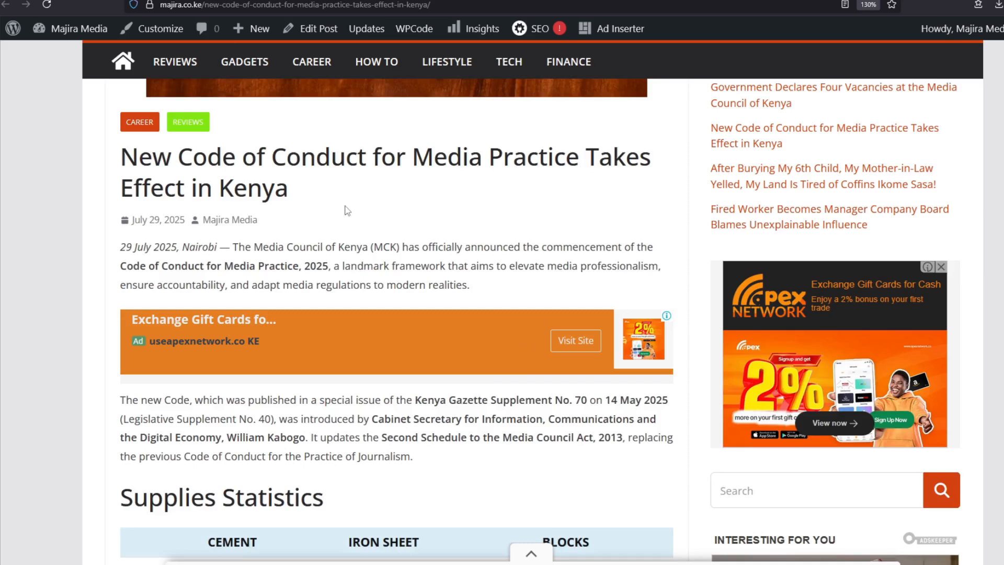
pyautogui.scroll(-10, 319, 350)
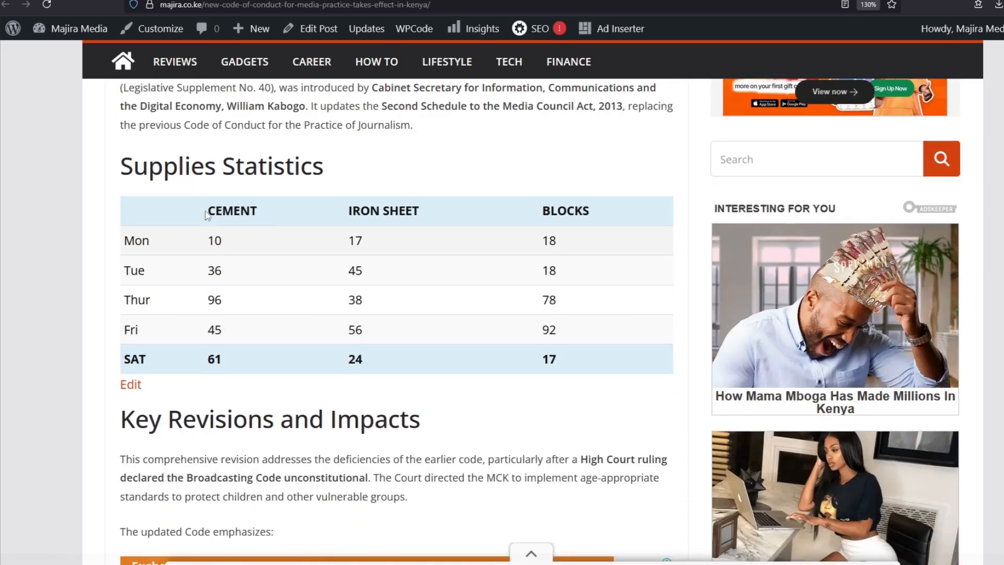
pyautogui.moveTo(121, 165); pyautogui.dragTo(345, 167)
pyautogui.click(365, 132)
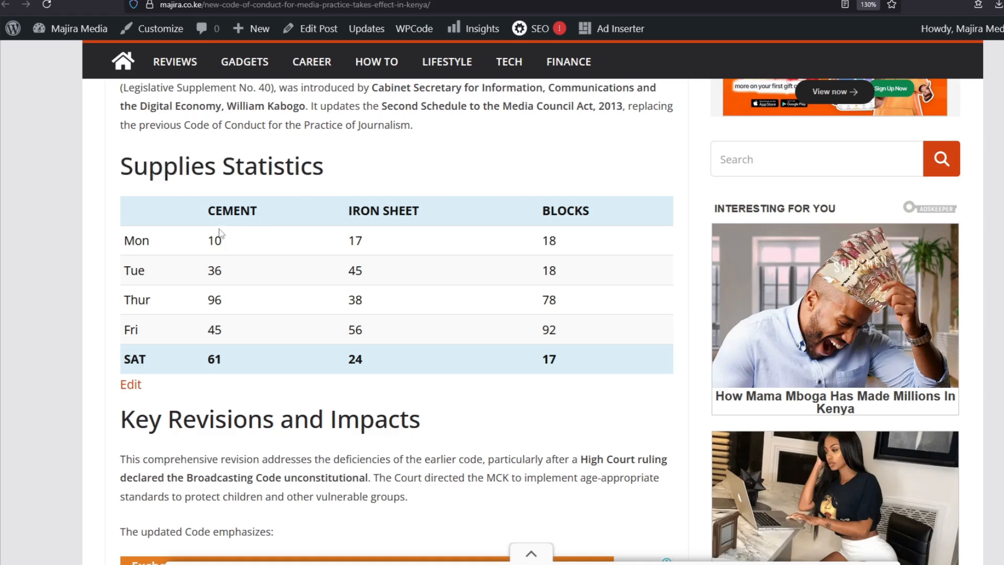